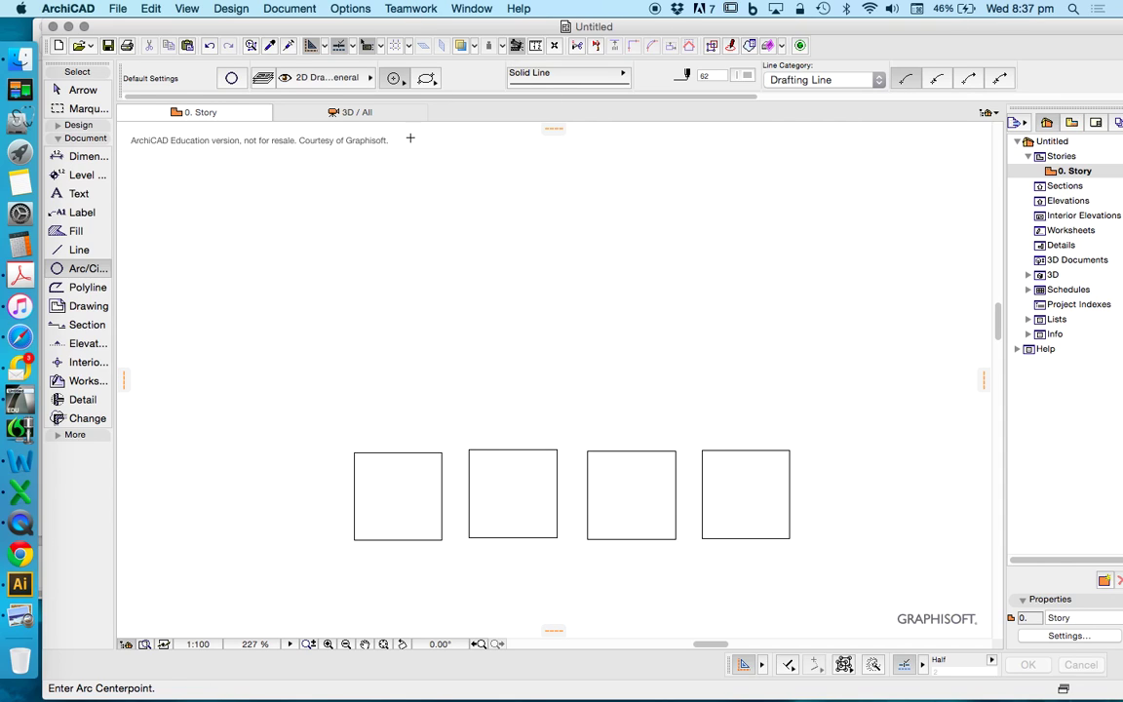
Browse the arc drawing methods and the palettes list without changing anything
mouse_move(400, 85)
mouse_down()
mouse_move(435, 103)
mouse_move(461, 94)
mouse_move(413, 95)
mouse_up()
click(457, 8)
mouse_move(546, 185)
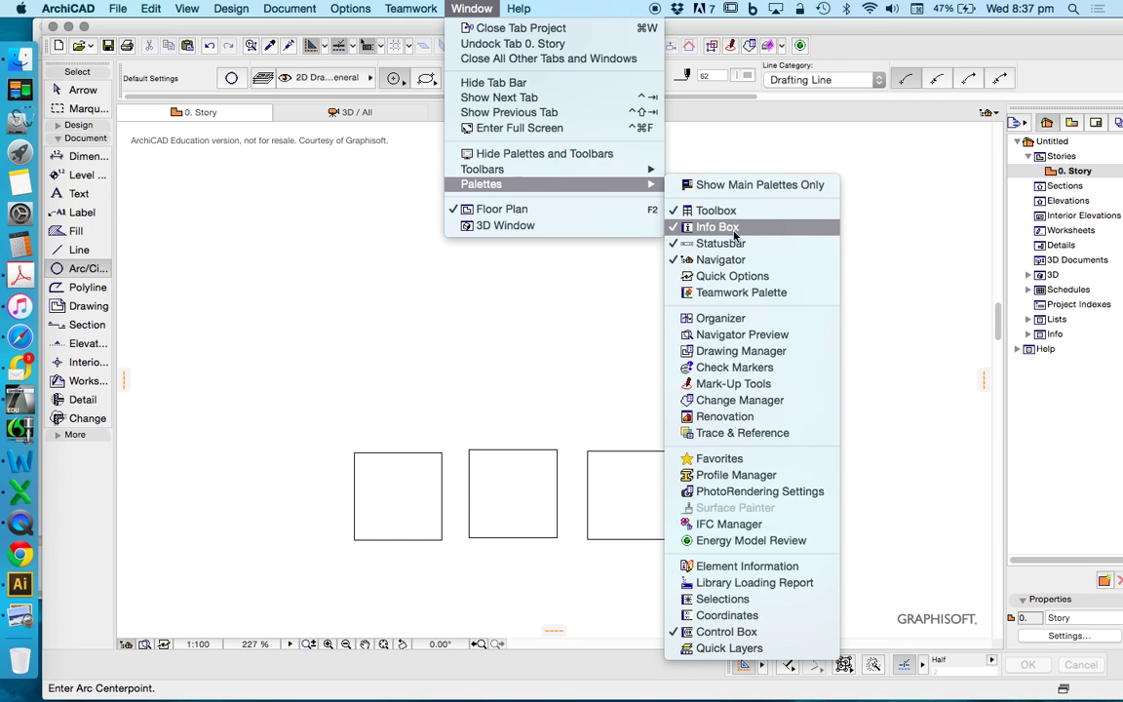
click(513, 292)
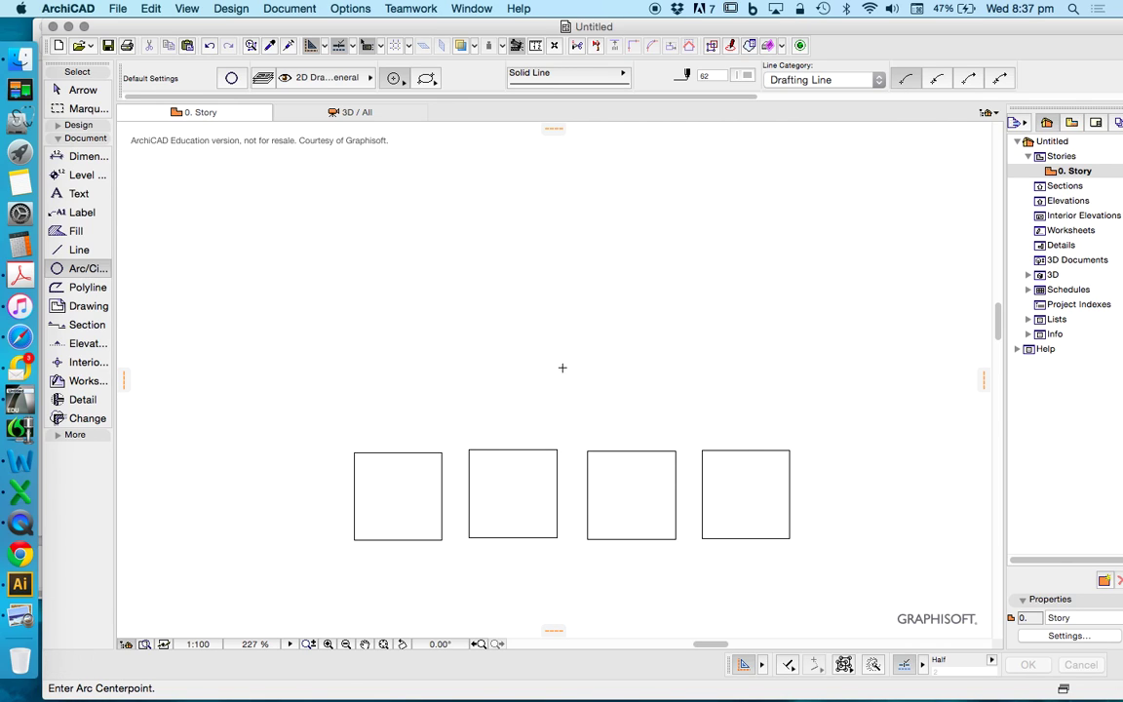
Draw a full circle by centre point above the first square
click(411, 285)
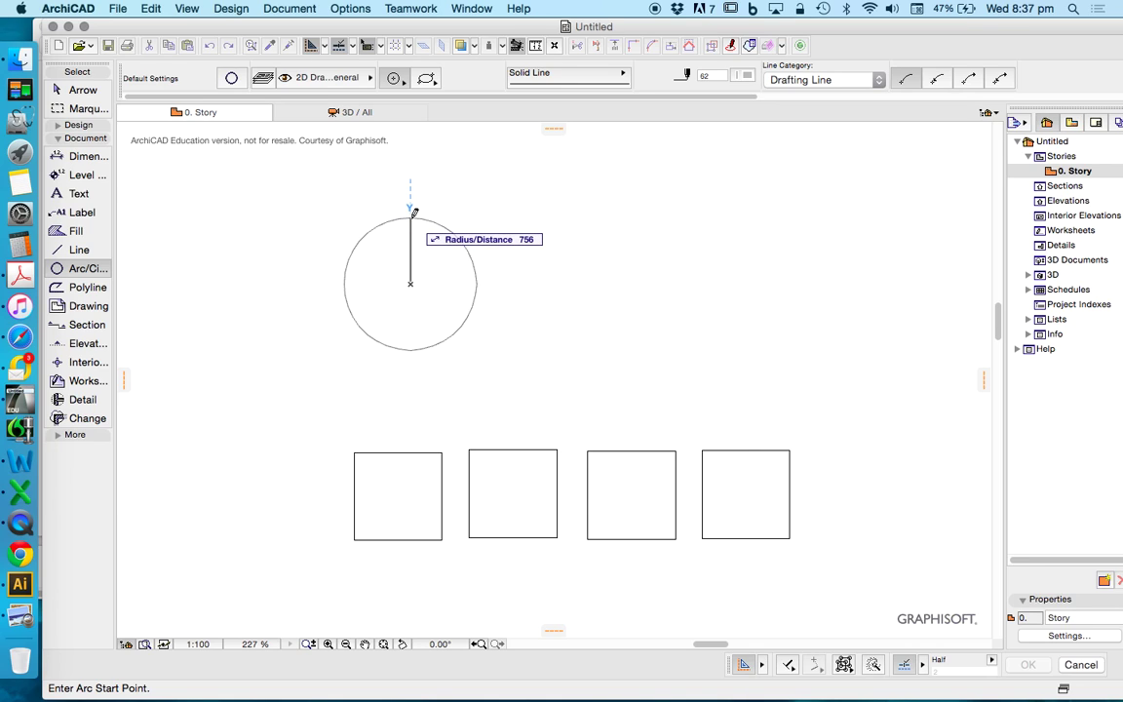
click(413, 213)
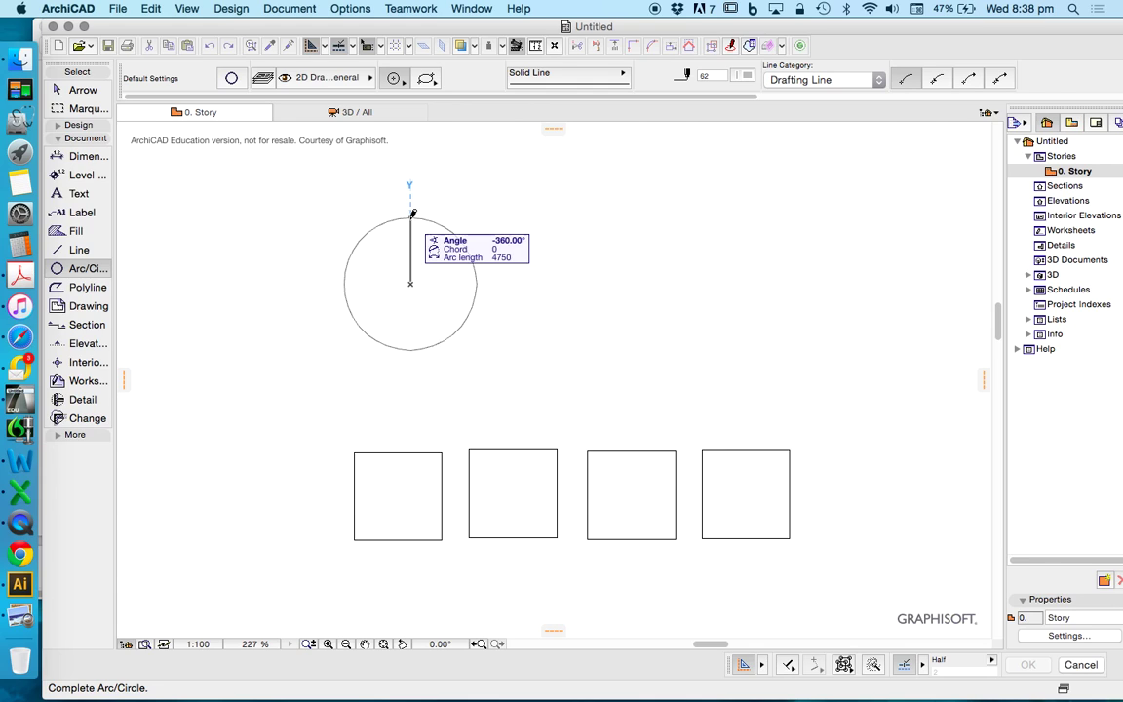
click(413, 213)
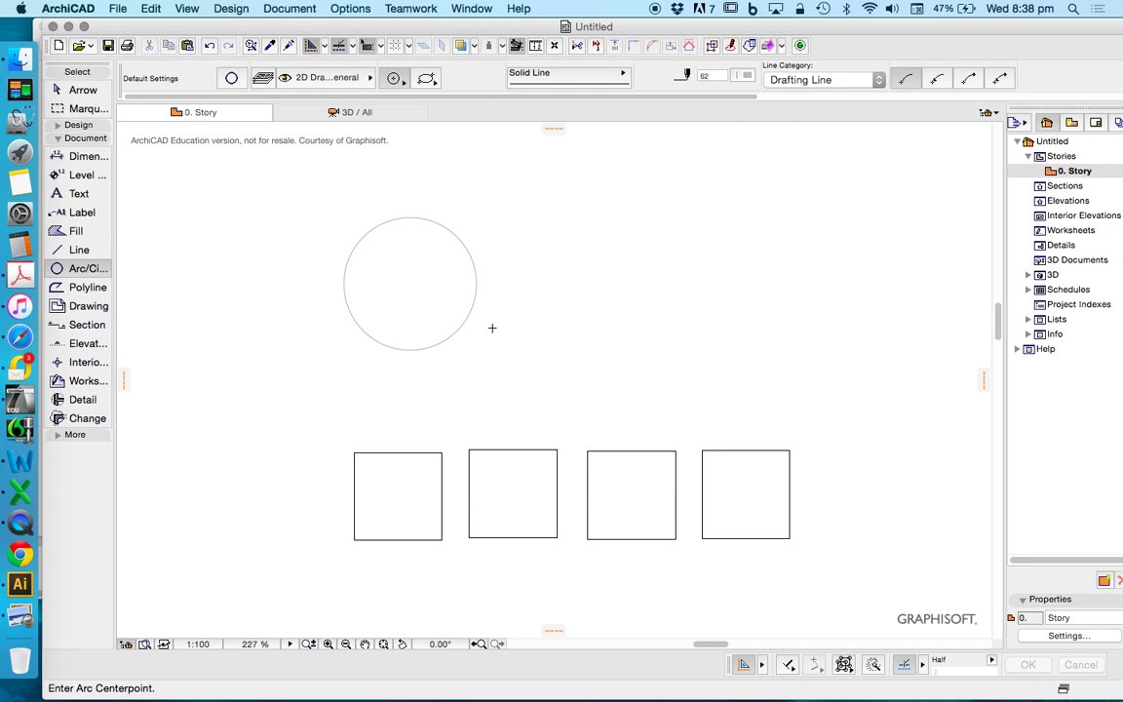
click(78, 90)
click(390, 219)
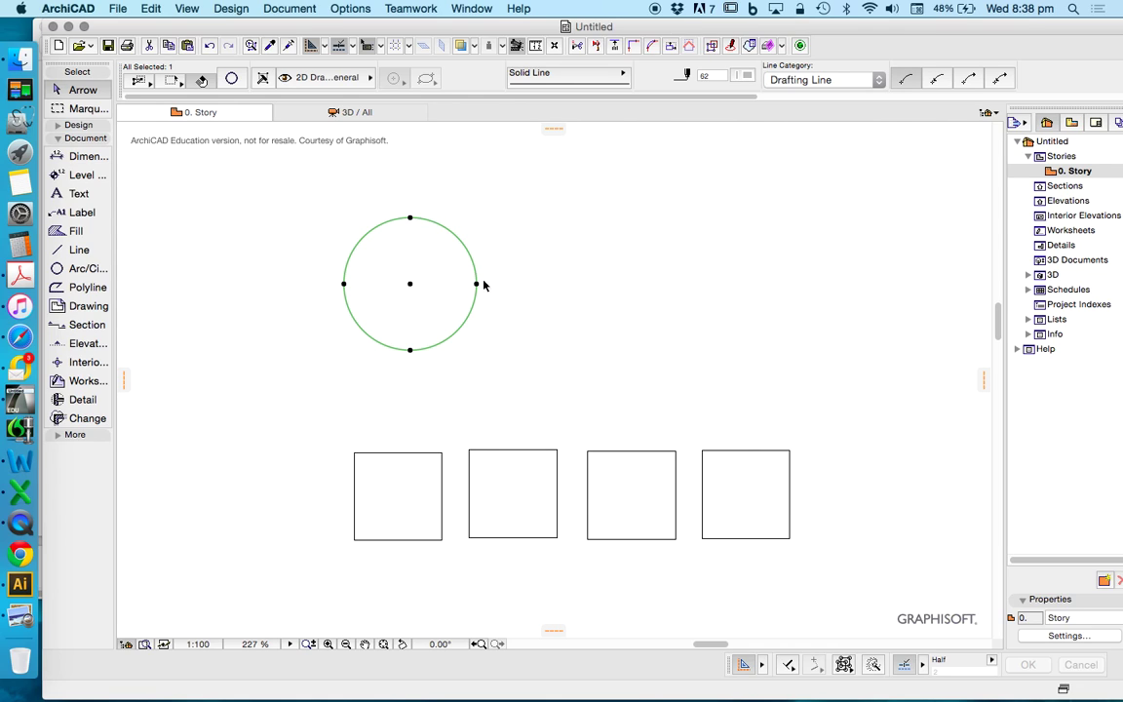
click(507, 305)
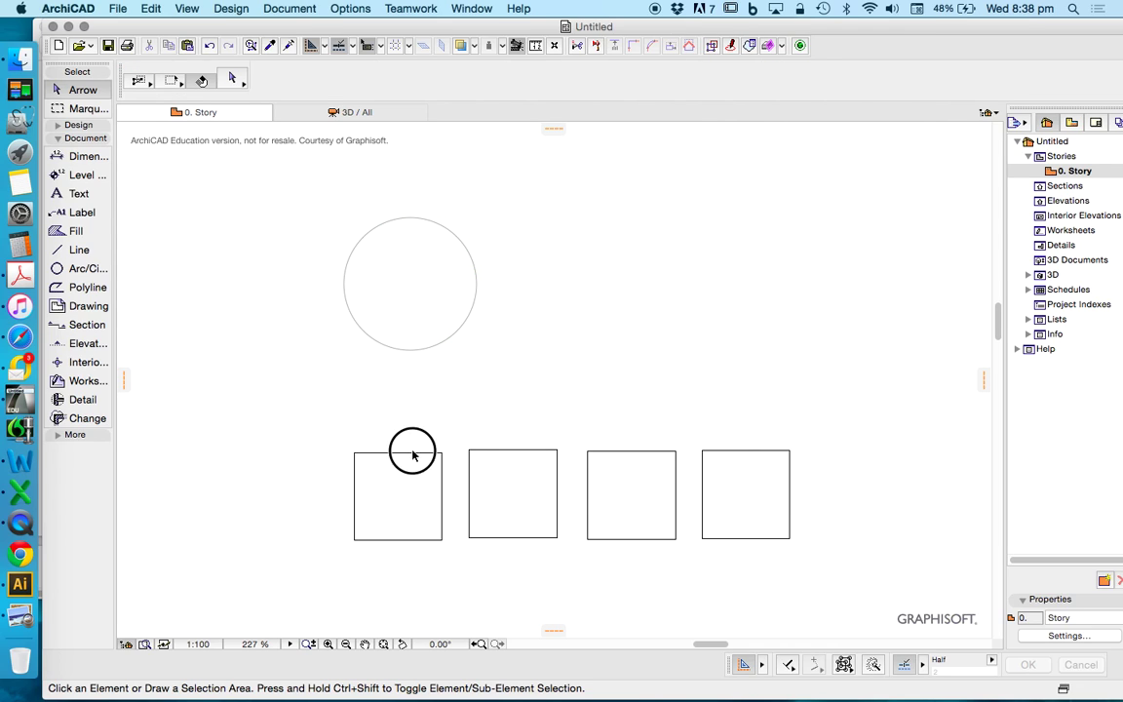
click(410, 452)
click(451, 337)
click(449, 337)
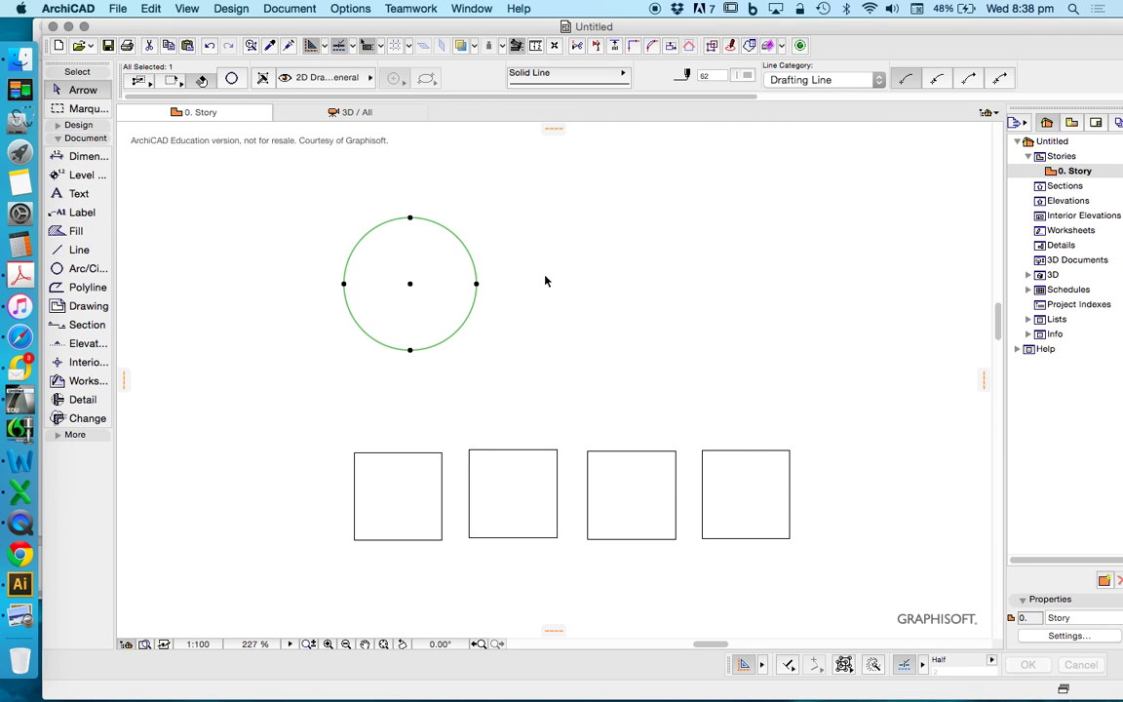
click(514, 321)
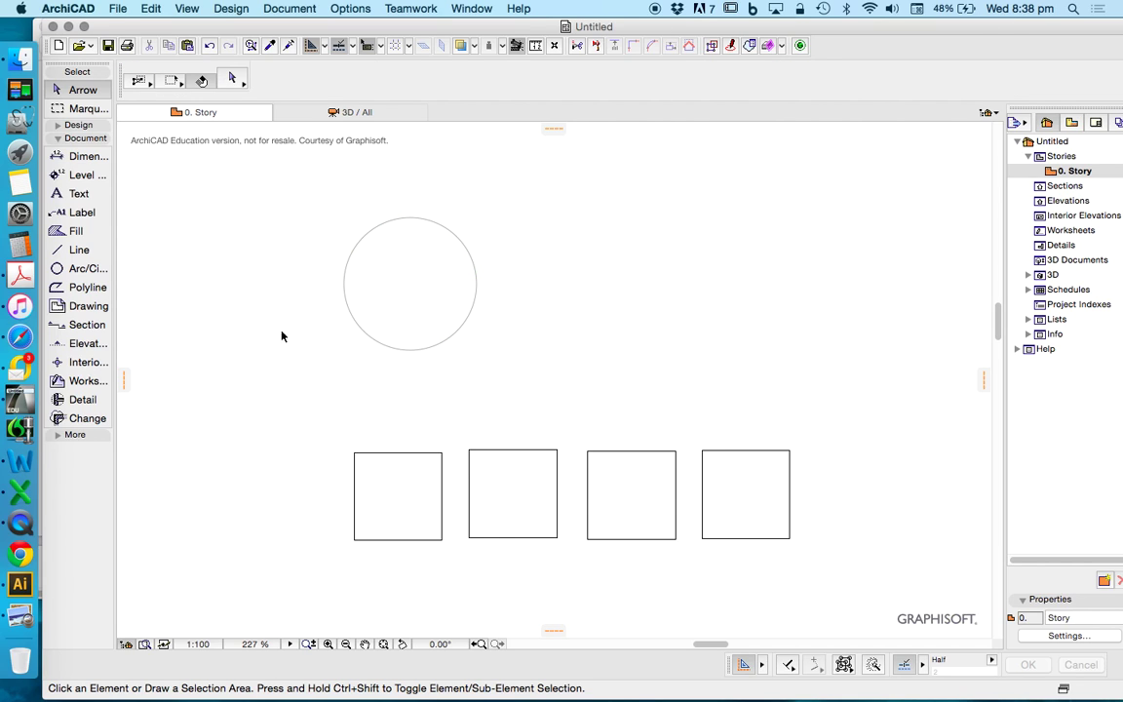
Draw a circle of radius 500 centred to the right of the first circle
click(83, 268)
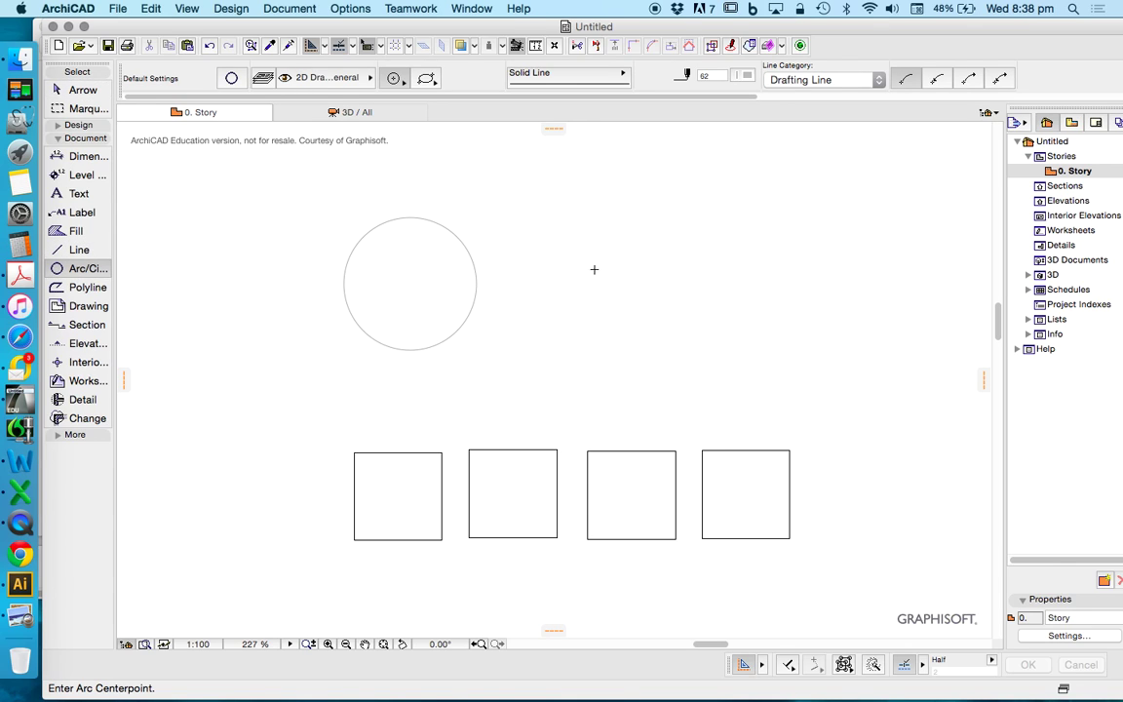
click(579, 281)
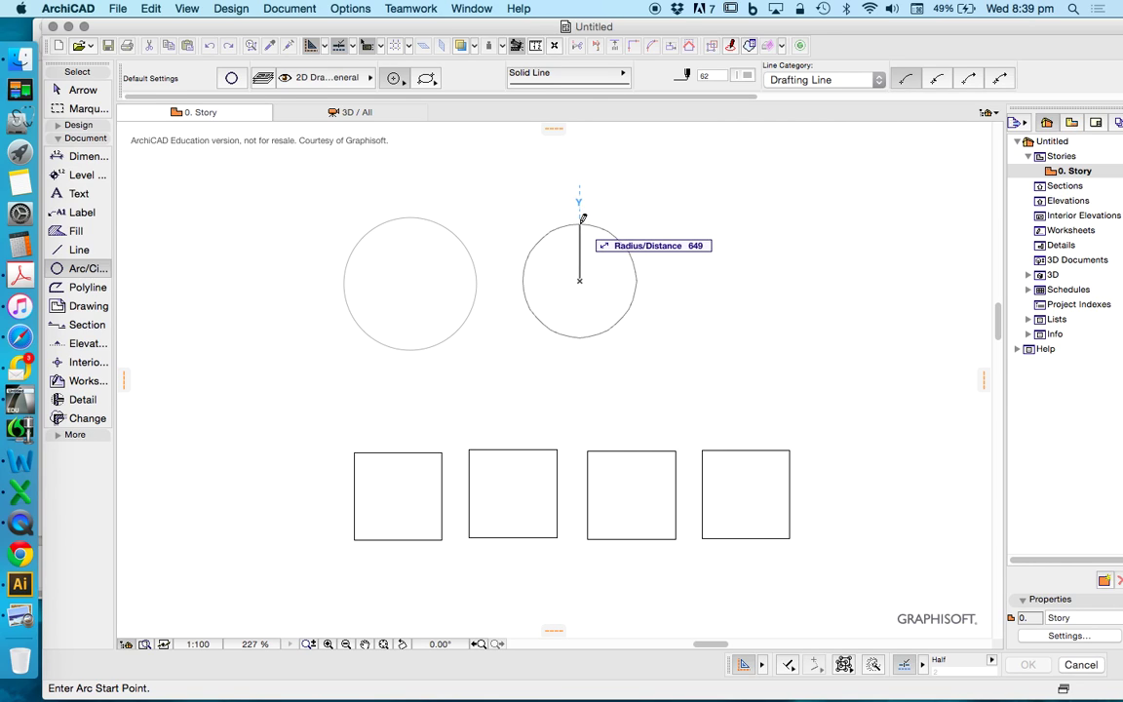
text(50)
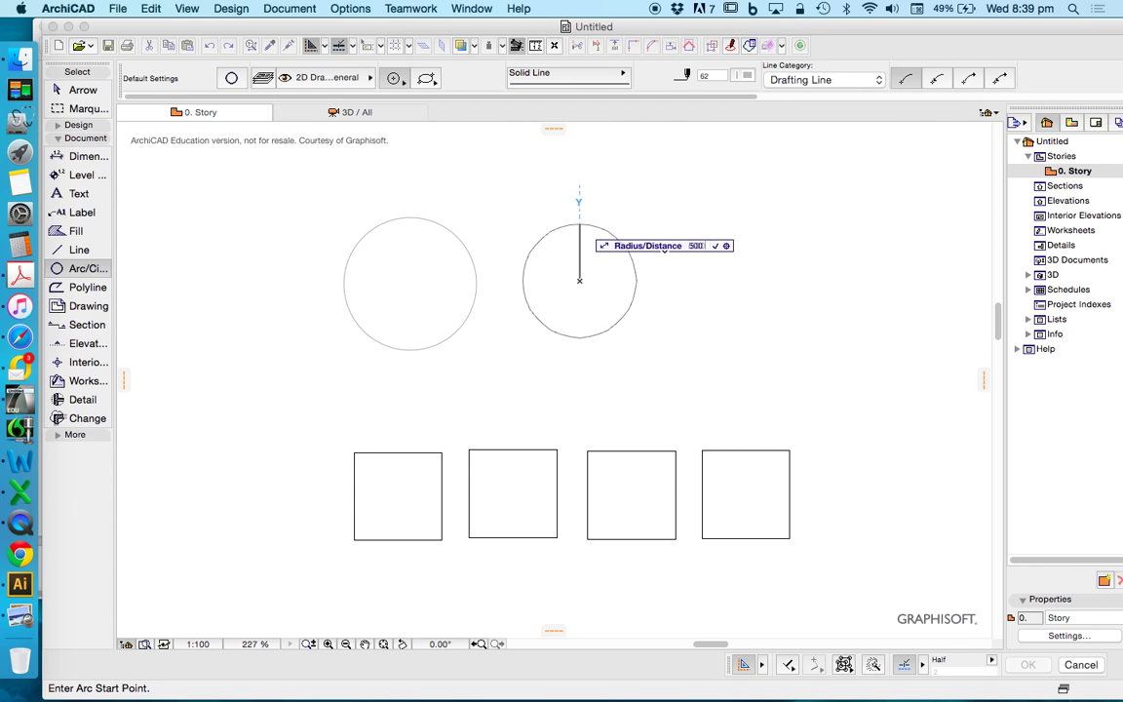
text(0)
key(Return)
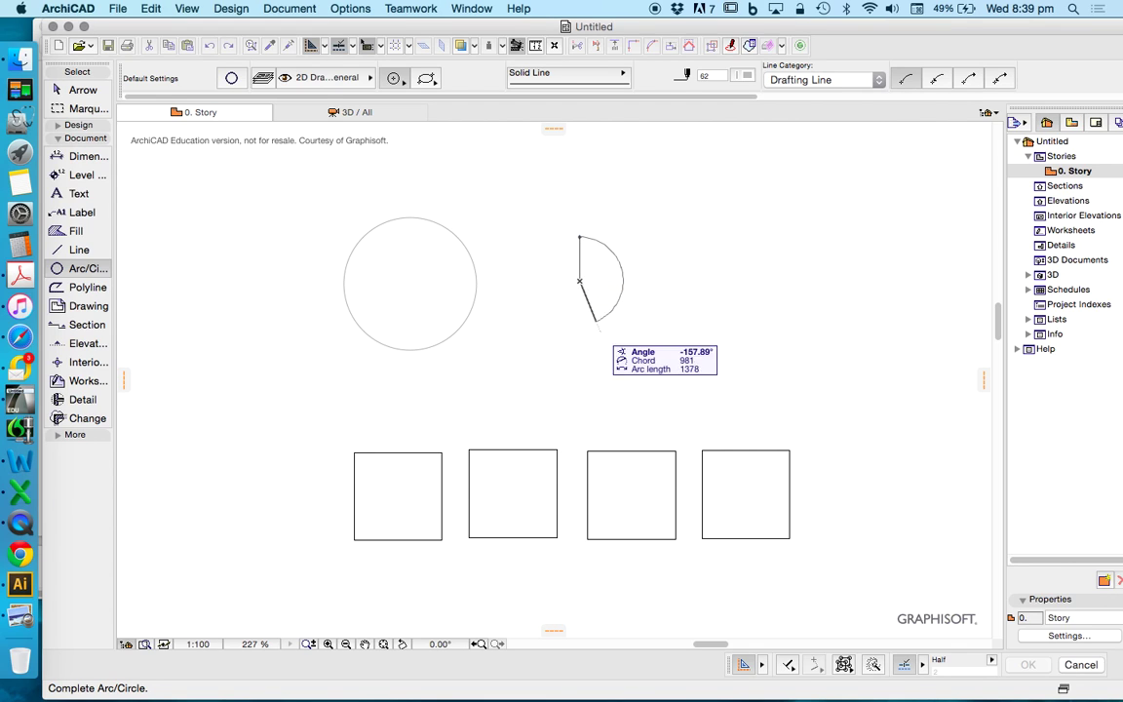
click(579, 237)
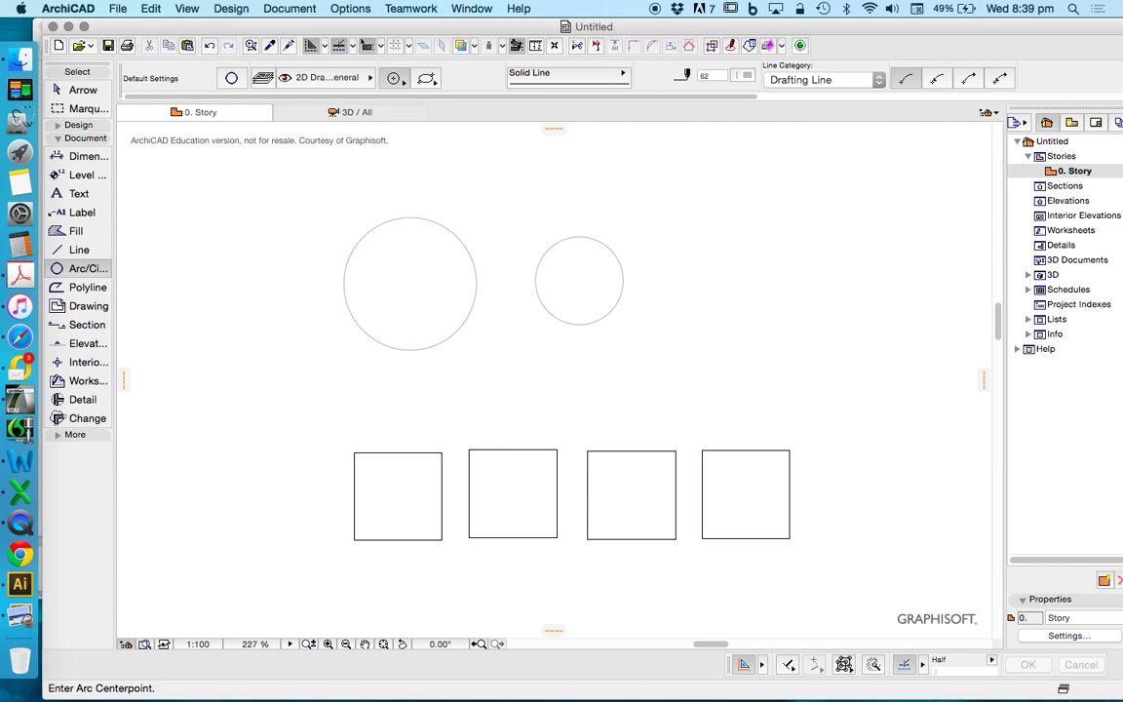
Set the right circle's pen to red (pen 20)
key(Escape)
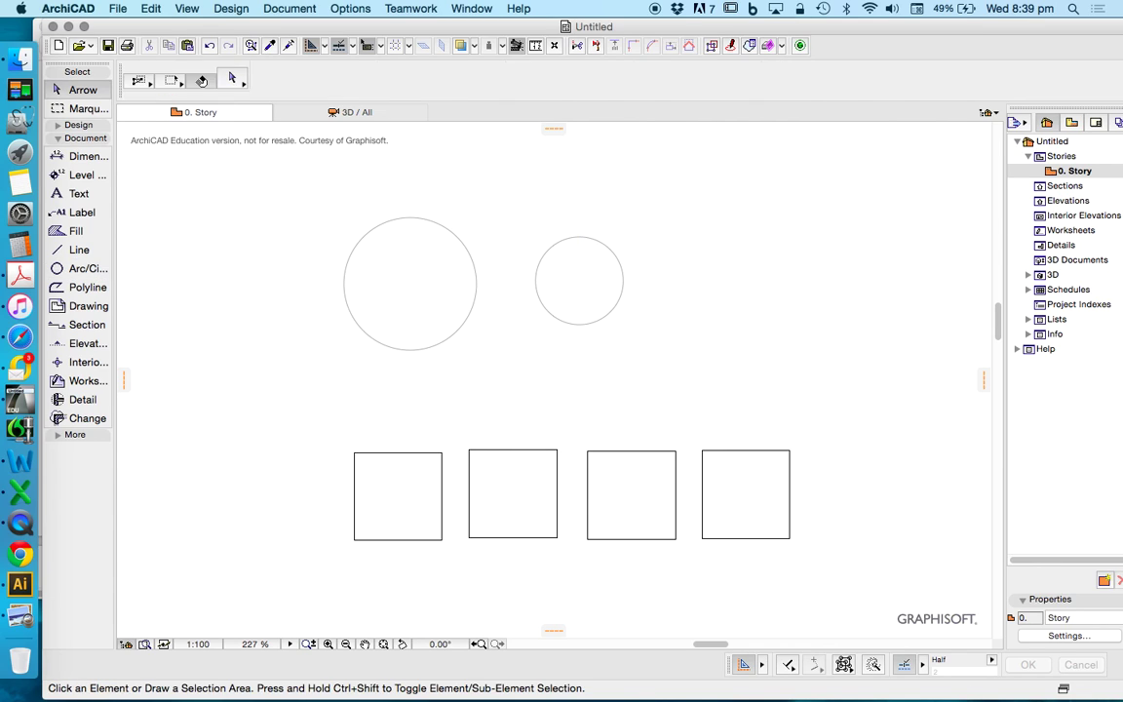
click(579, 237)
click(743, 75)
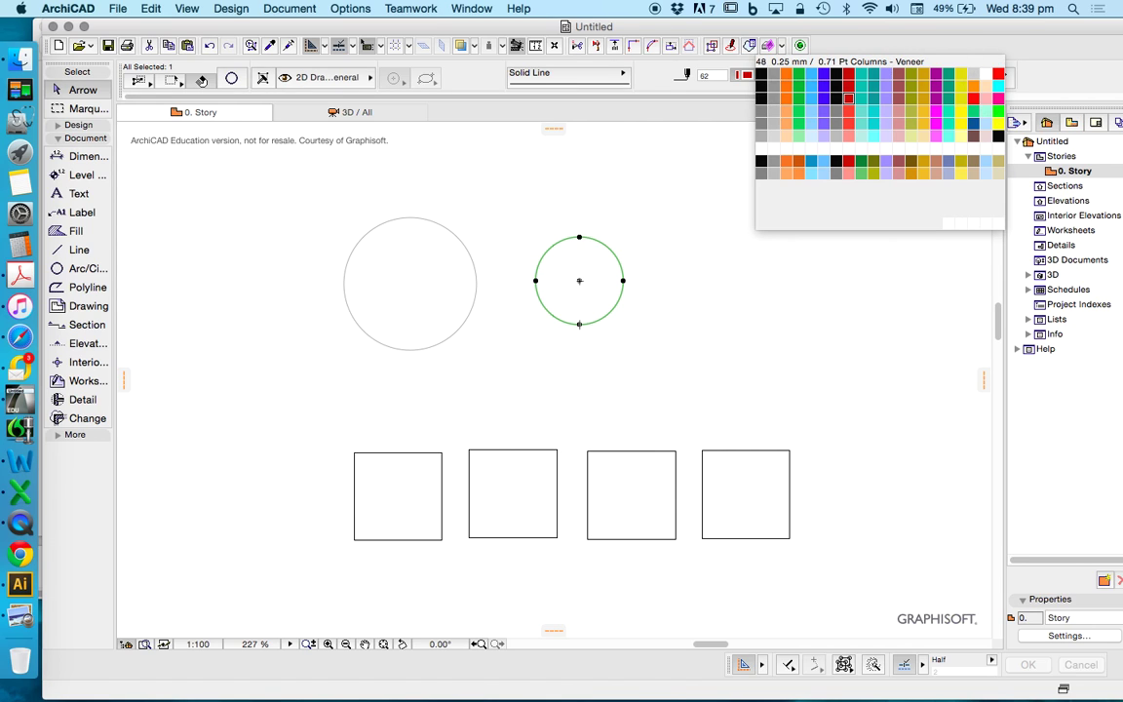
click(997, 73)
key(Escape)
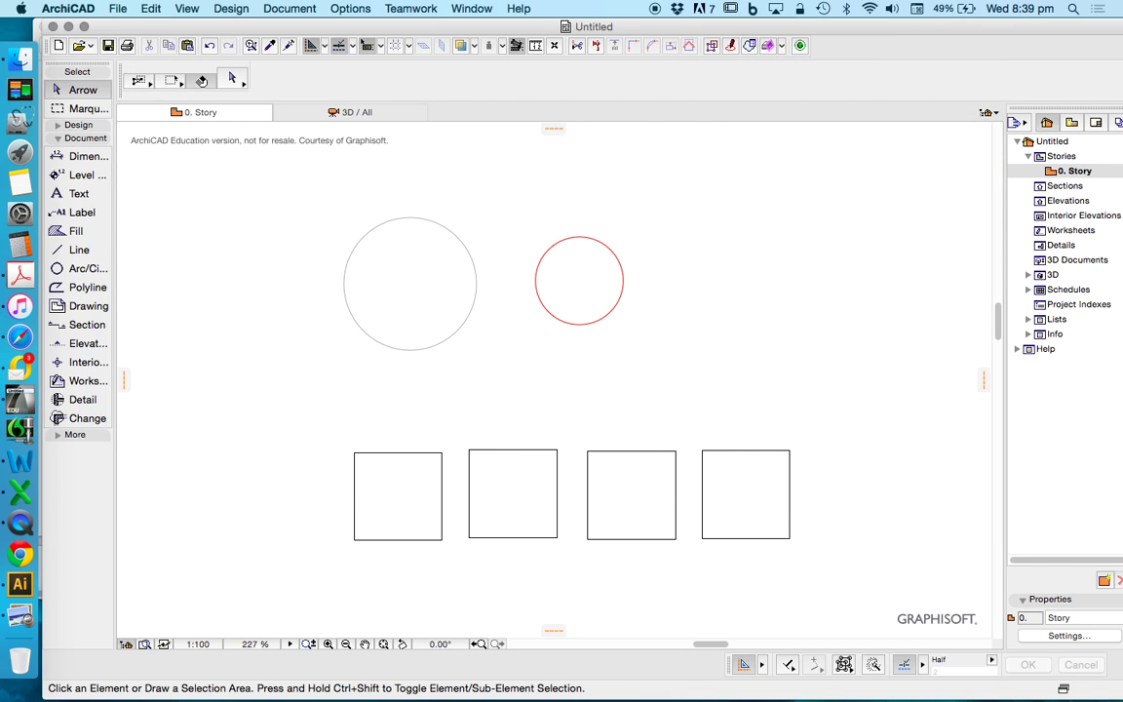
Move the red circle by its top node down into the second square
right_click(585, 187)
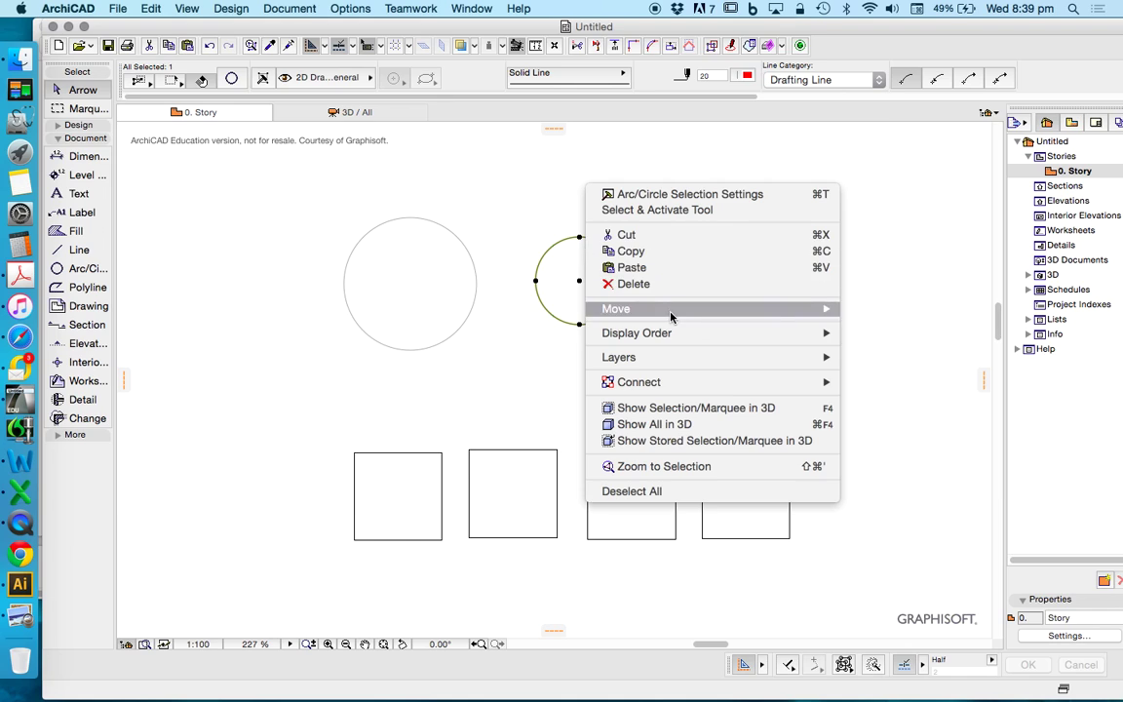
key(Escape)
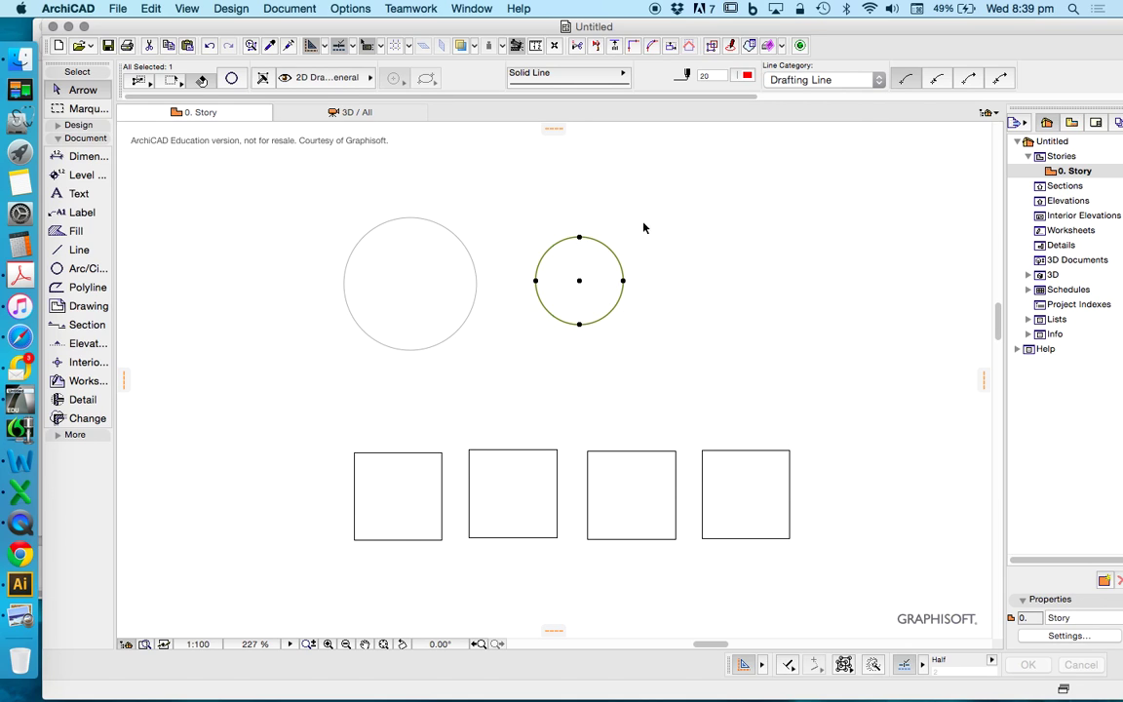
right_click(651, 197)
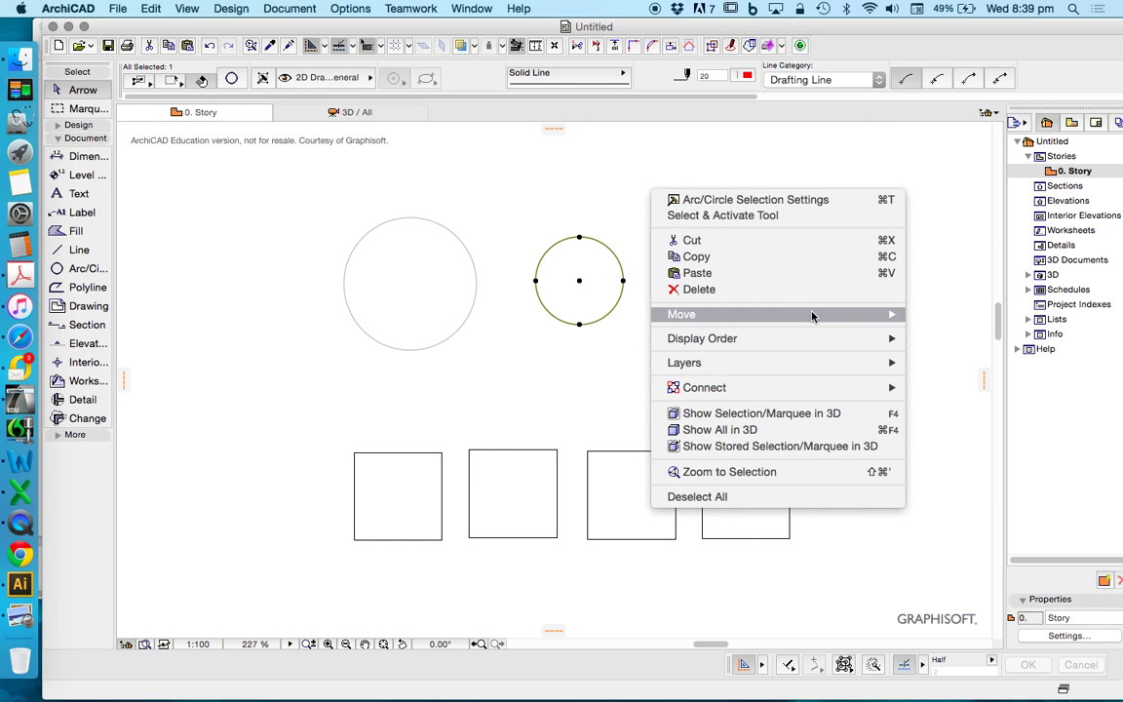
mouse_move(858, 314)
click(948, 315)
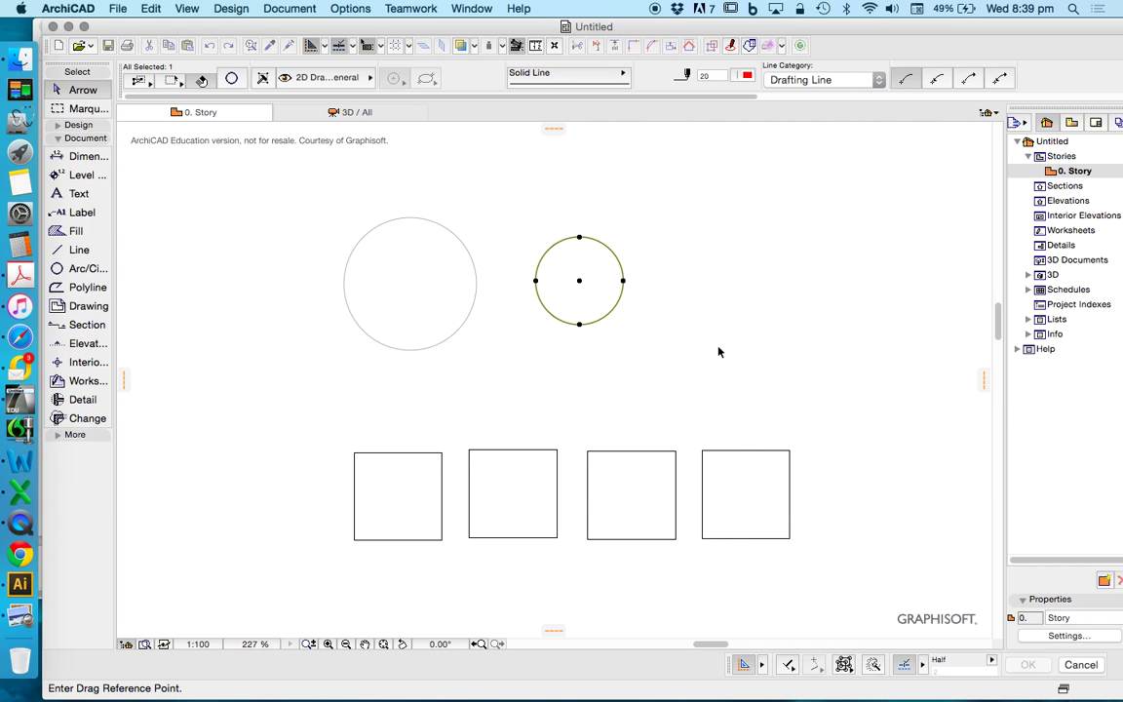
click(579, 237)
click(579, 237)
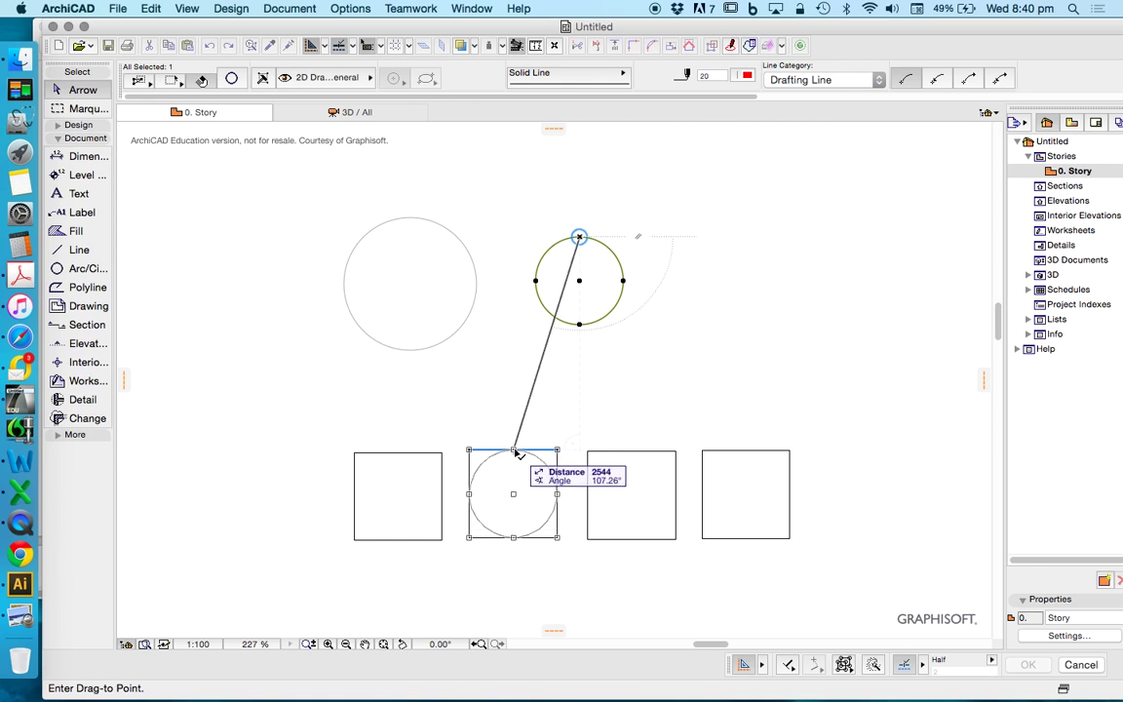
click(513, 452)
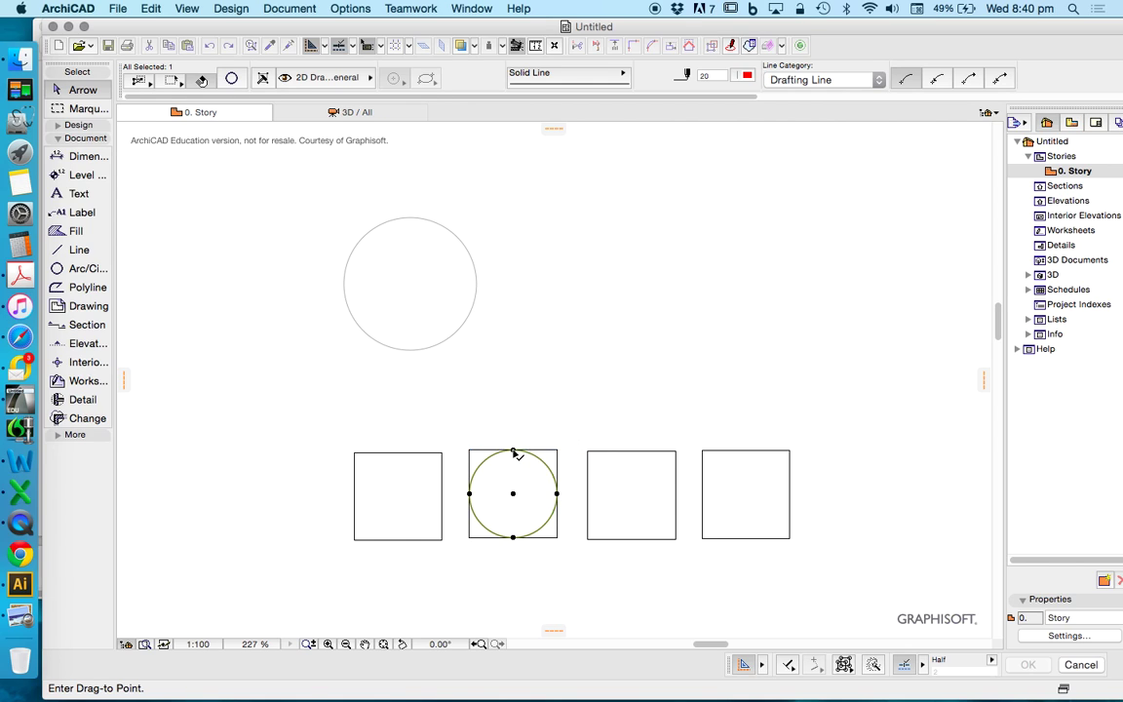
Leave the Half snap point checked and deselect the red circle
click(353, 46)
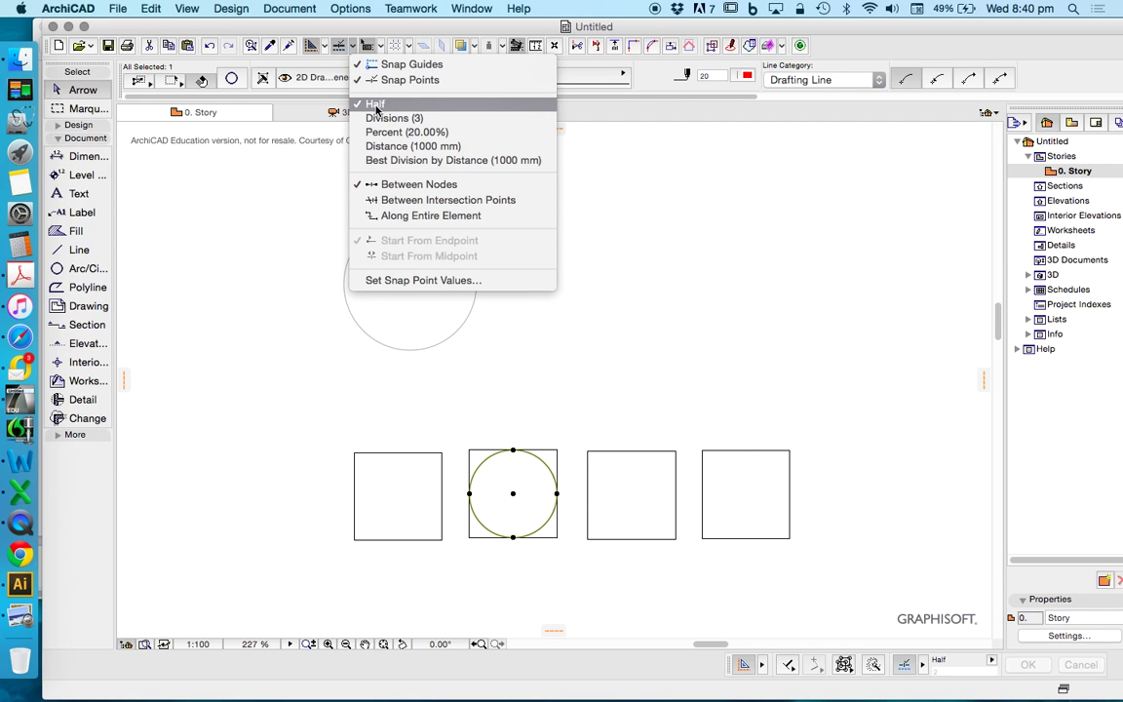
click(732, 278)
click(640, 389)
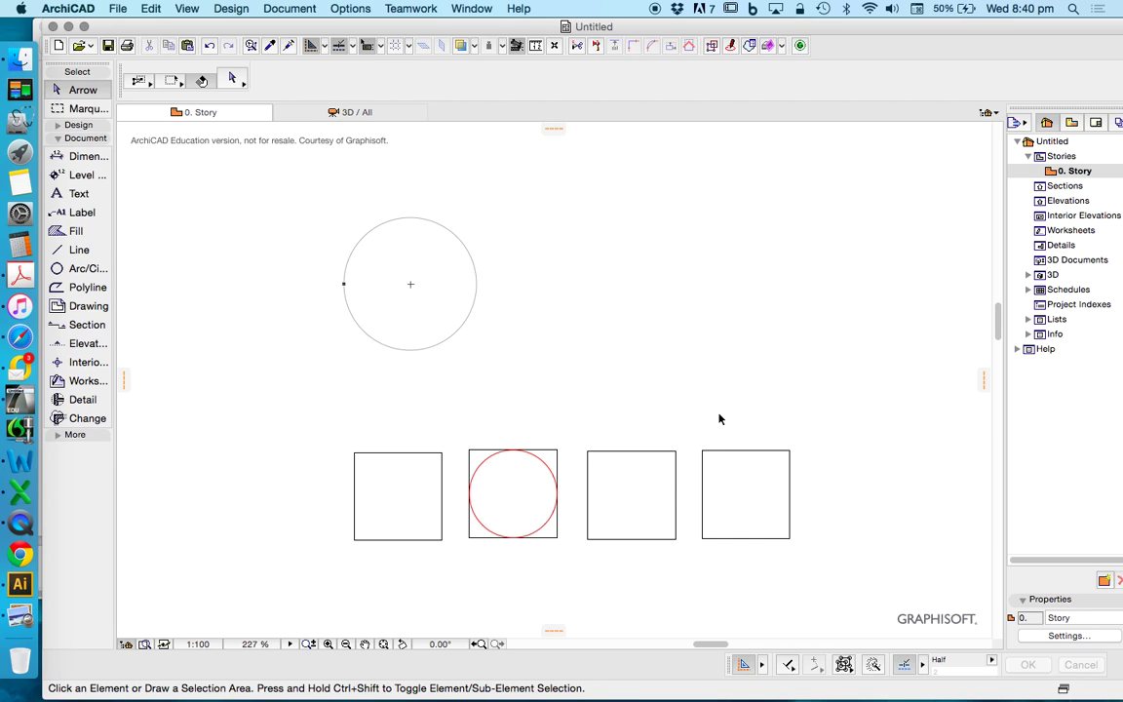
Draw a pen 1 arc of radius 500 right of the upper circle, ending at a half circle
click(85, 270)
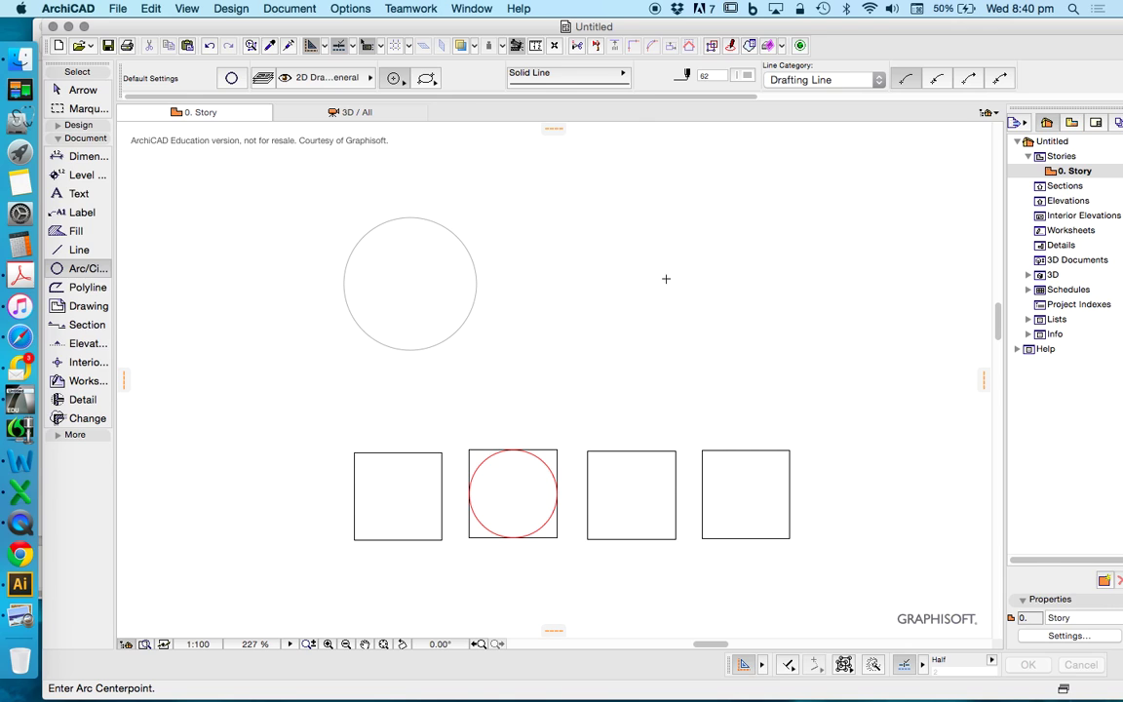
click(687, 75)
click(670, 68)
click(579, 290)
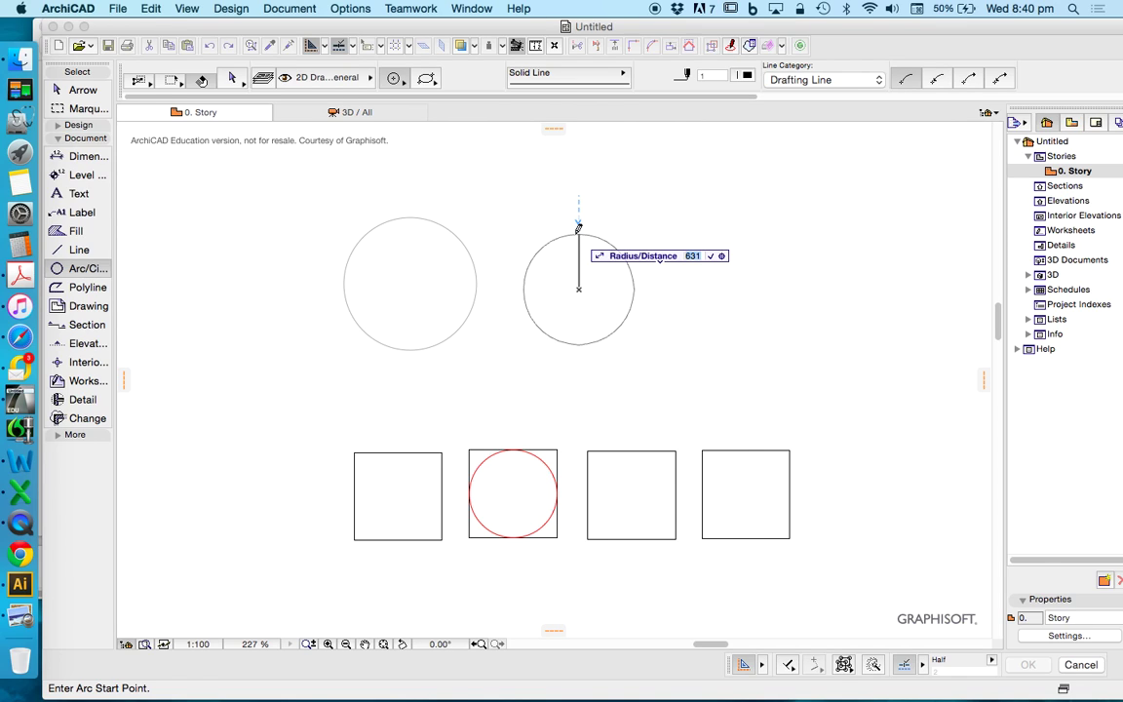
text(500)
key(Return)
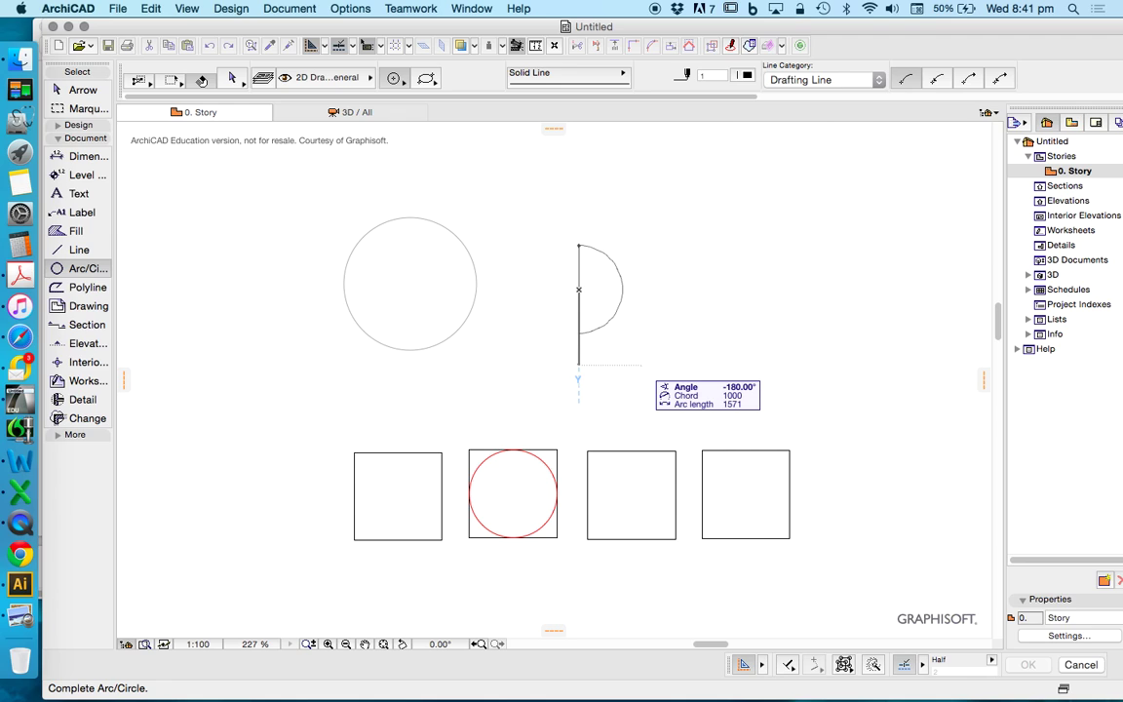
click(578, 366)
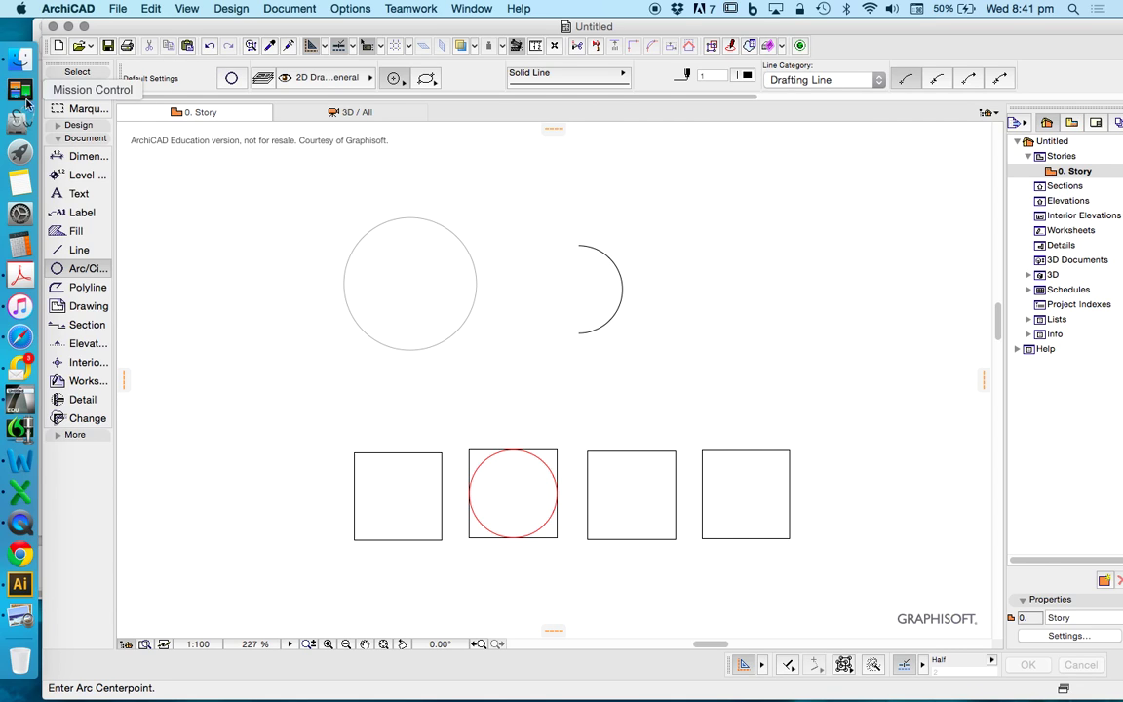
click(83, 91)
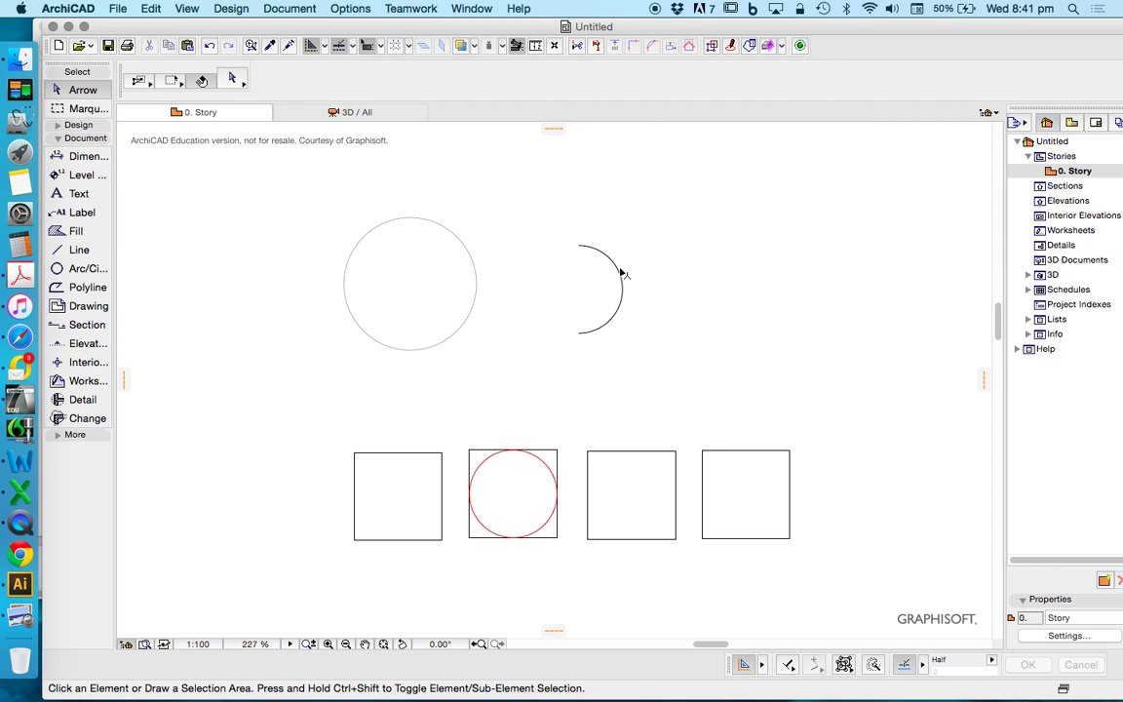
click(621, 273)
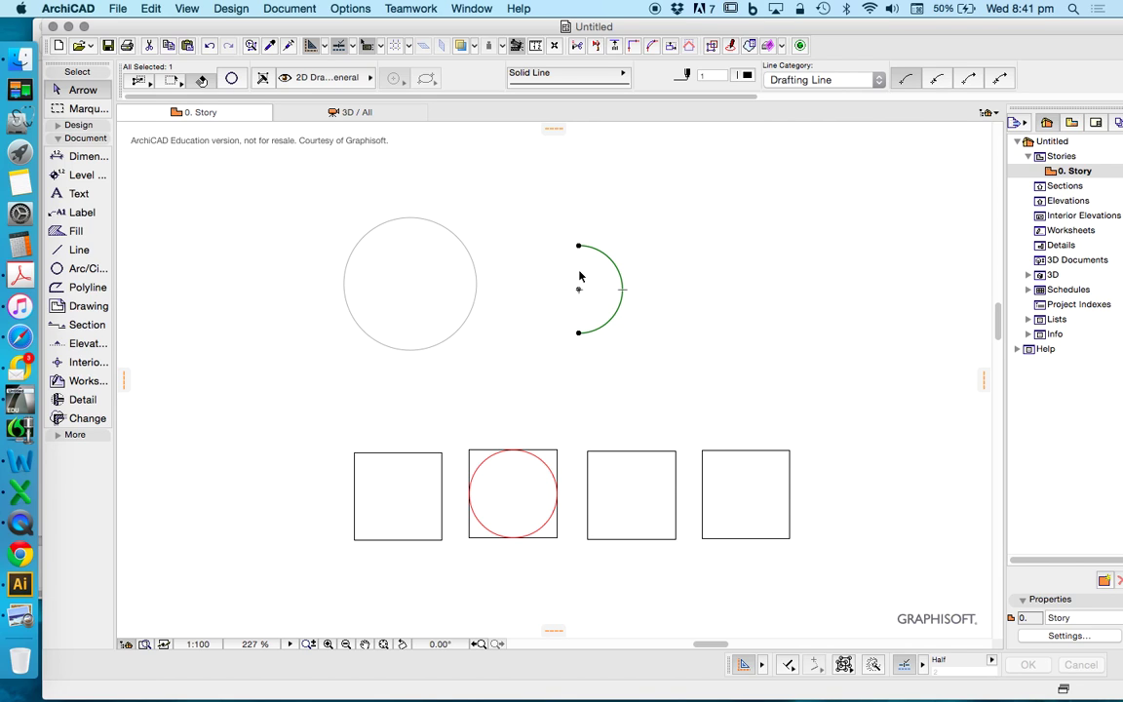
scroll(609, 316, up, 3)
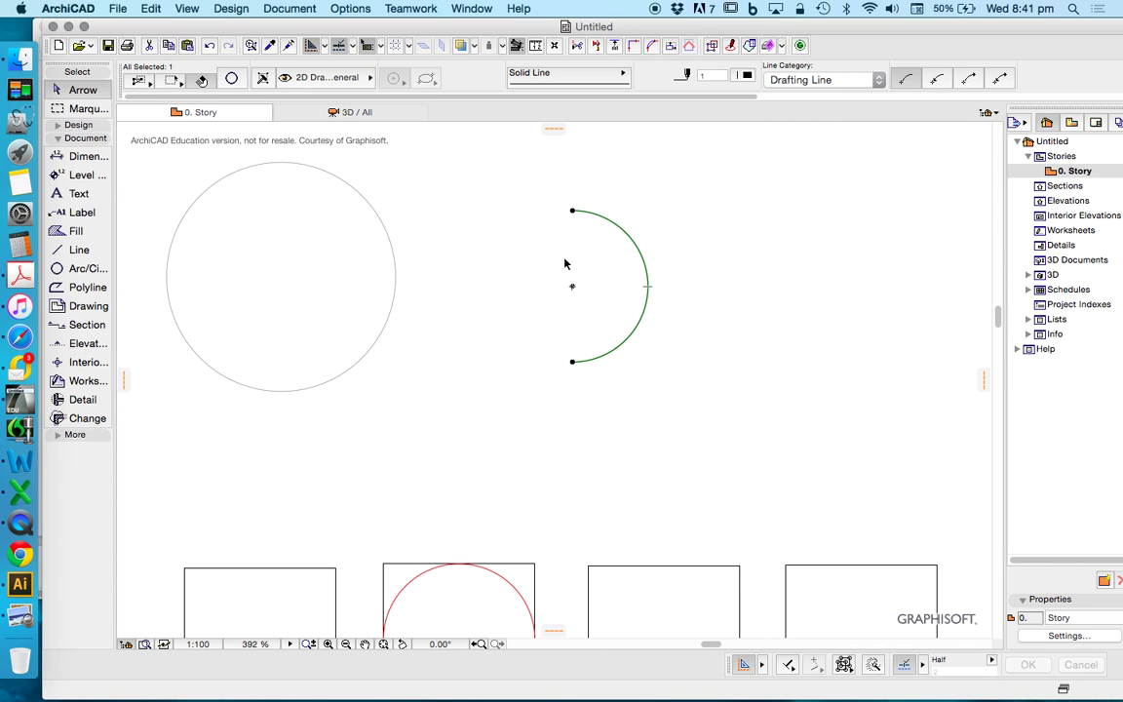
scroll(553, 303, up, 2)
scroll(564, 336, down, 2)
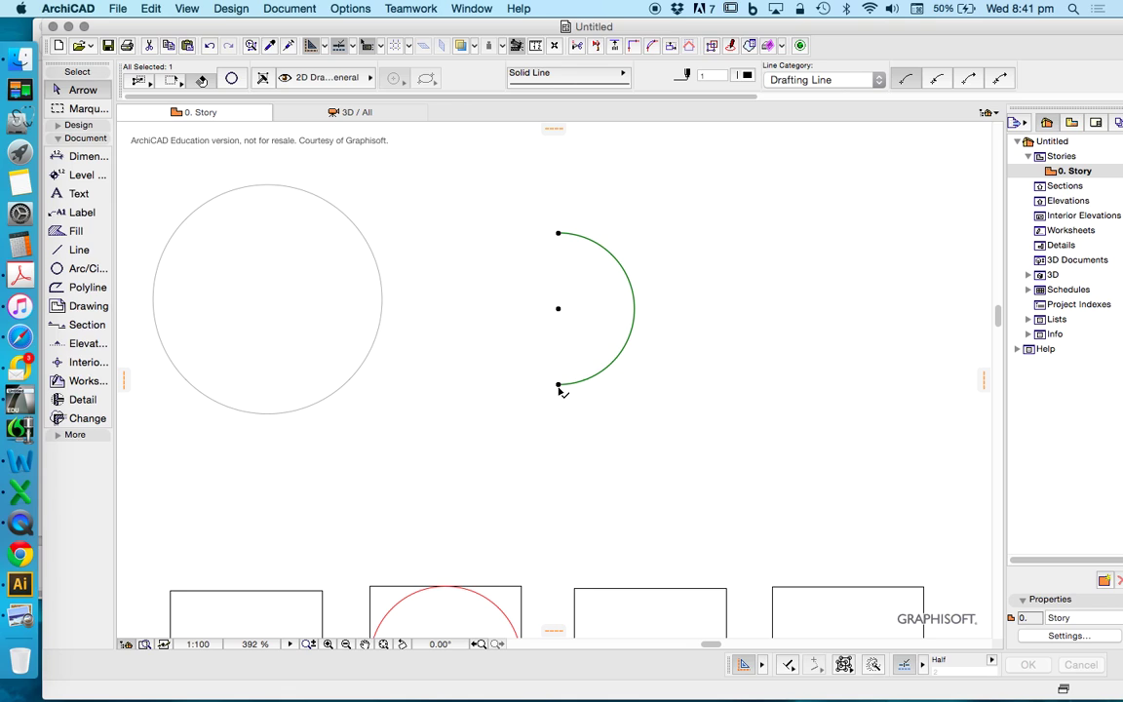
click(559, 311)
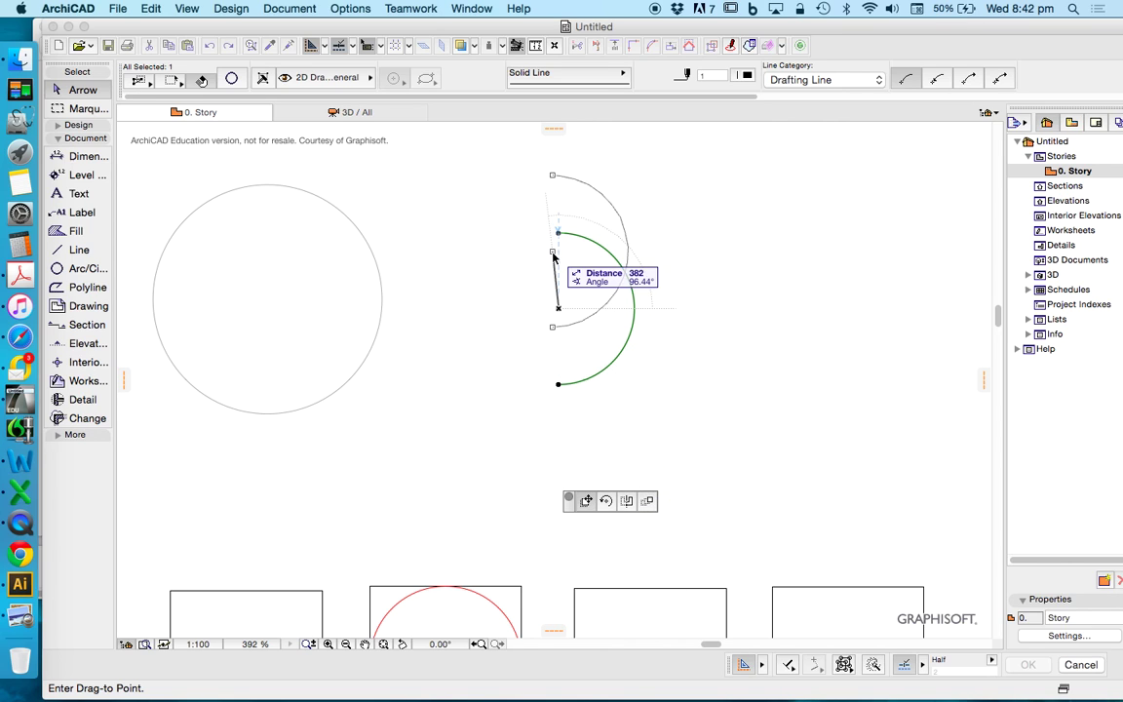
click(563, 309)
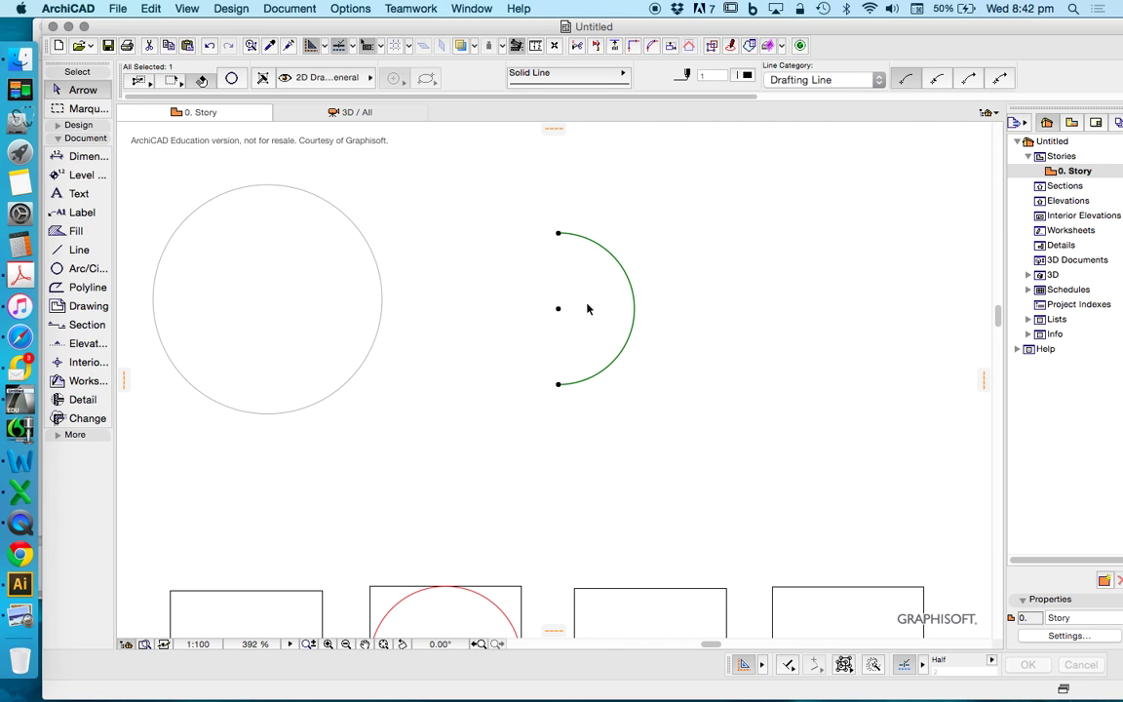
right_click(454, 181)
mouse_move(585, 303)
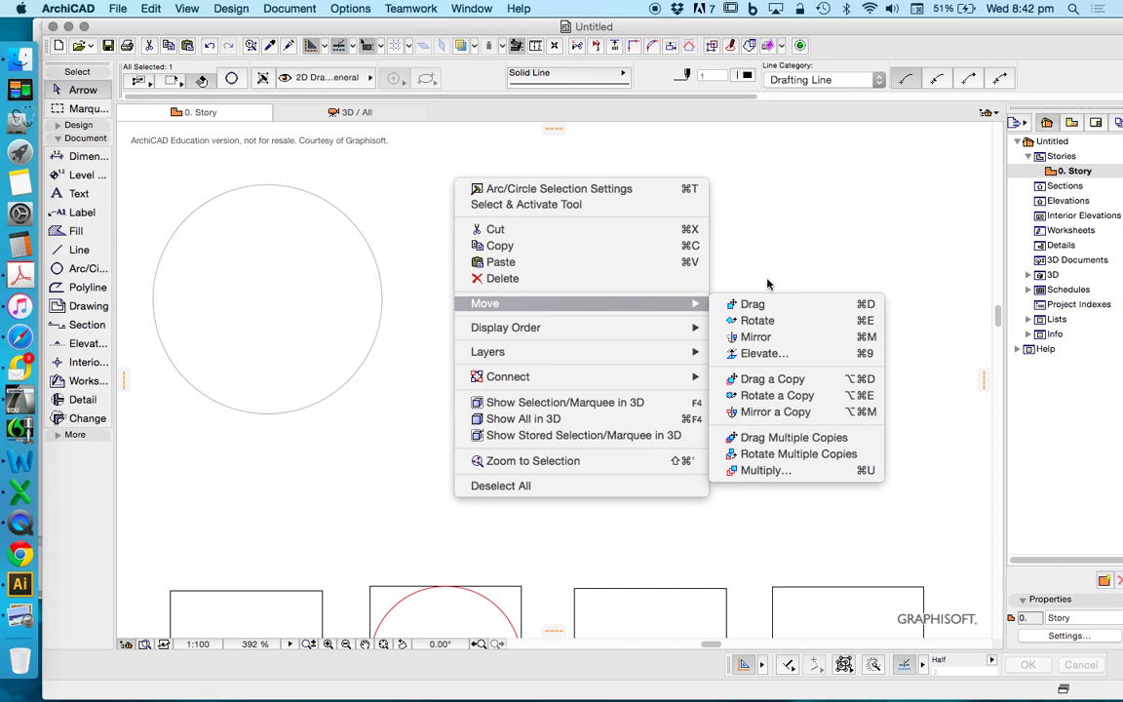
click(767, 228)
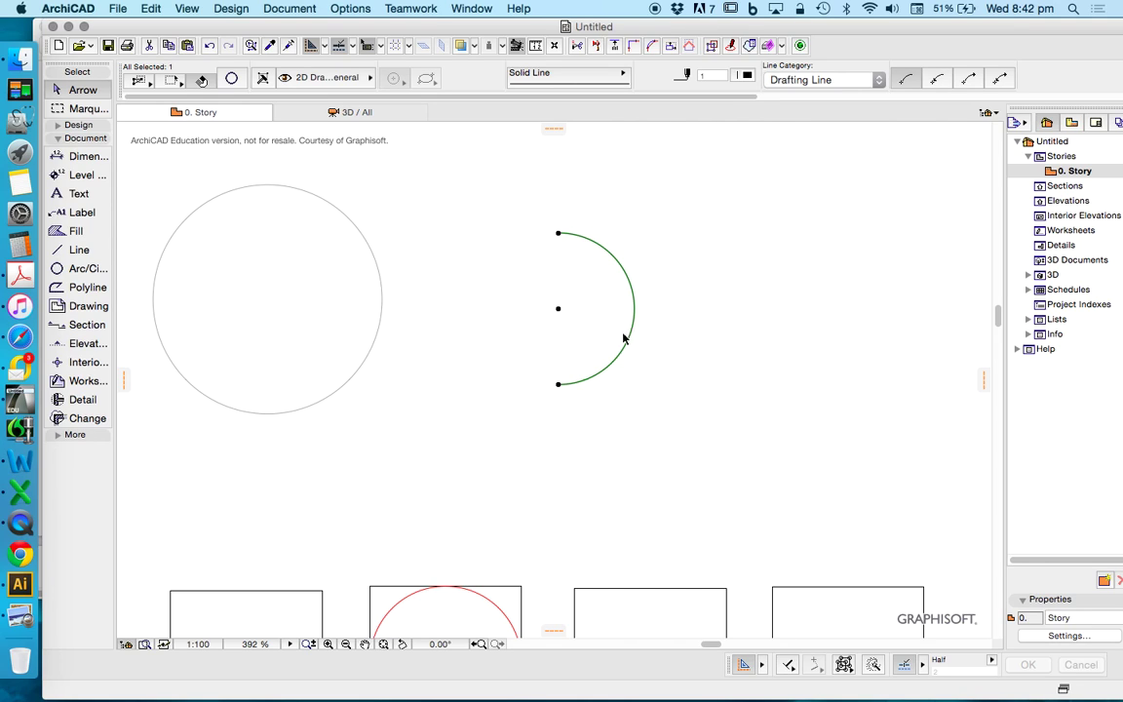
click(149, 9)
mouse_move(239, 273)
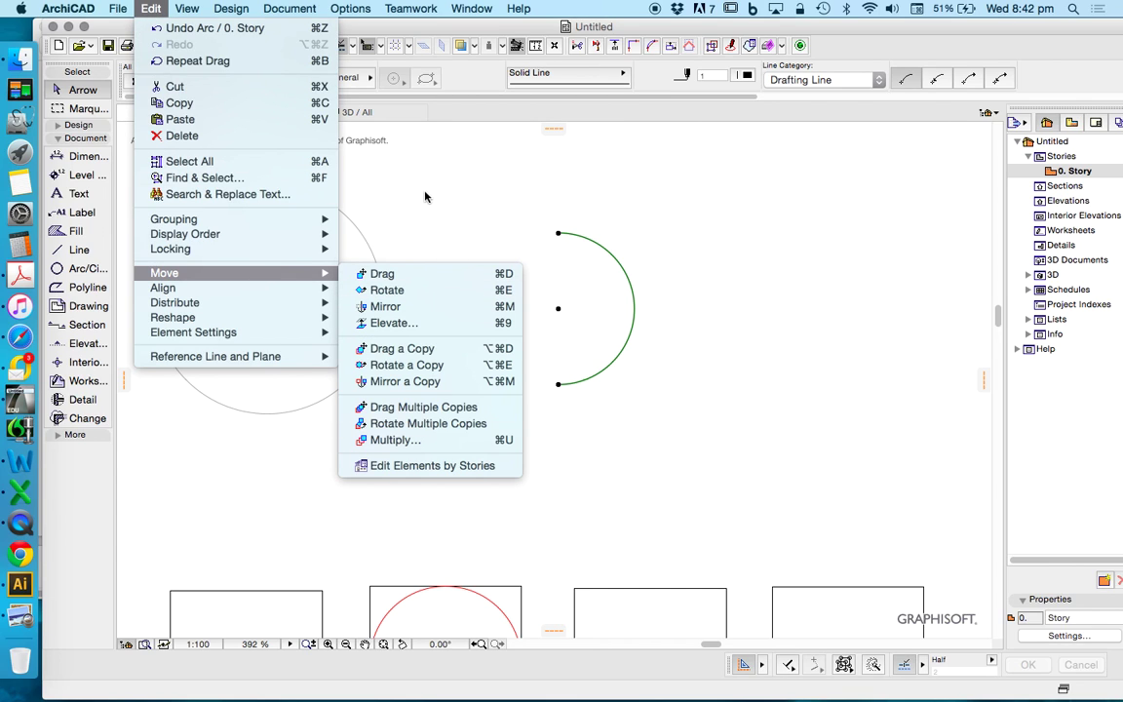
click(620, 201)
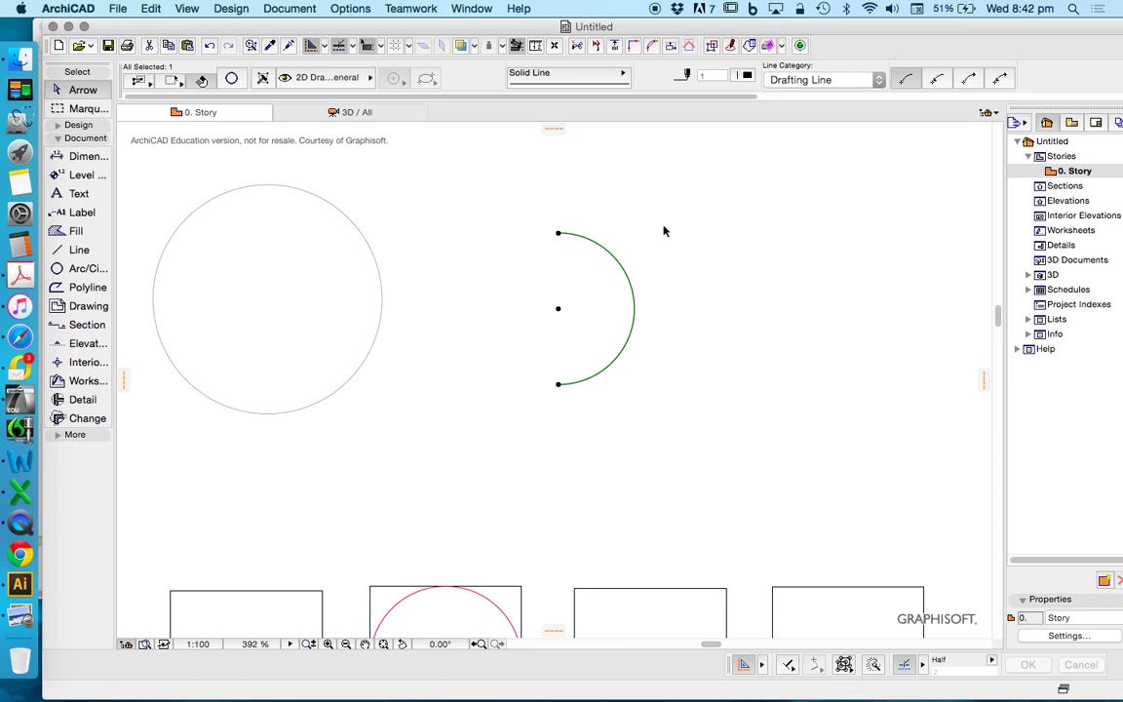
Reselect the semicircle arc and try stretching its lower endpoint around the centre
click(634, 226)
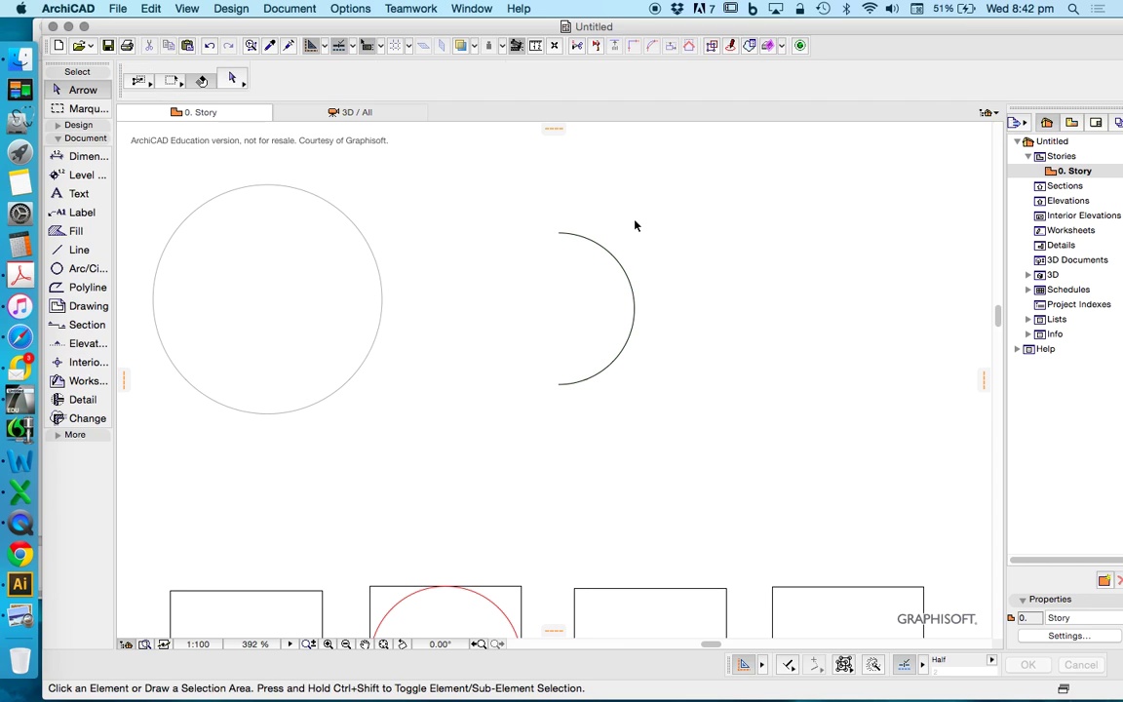
click(596, 380)
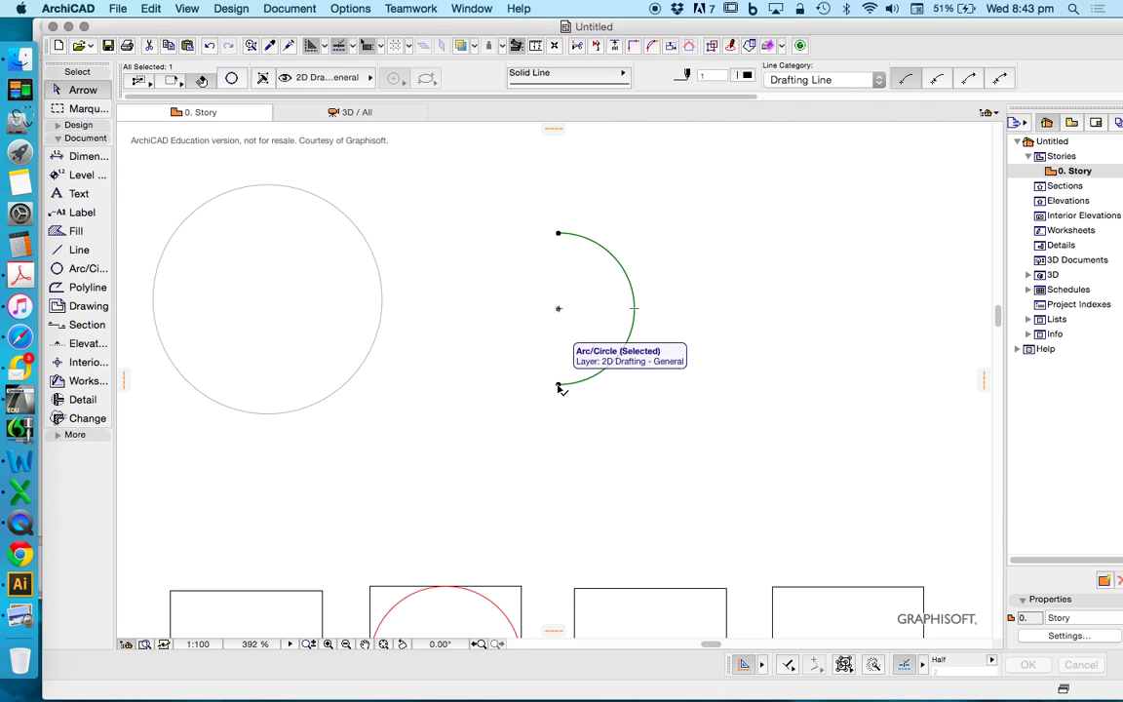
click(557, 385)
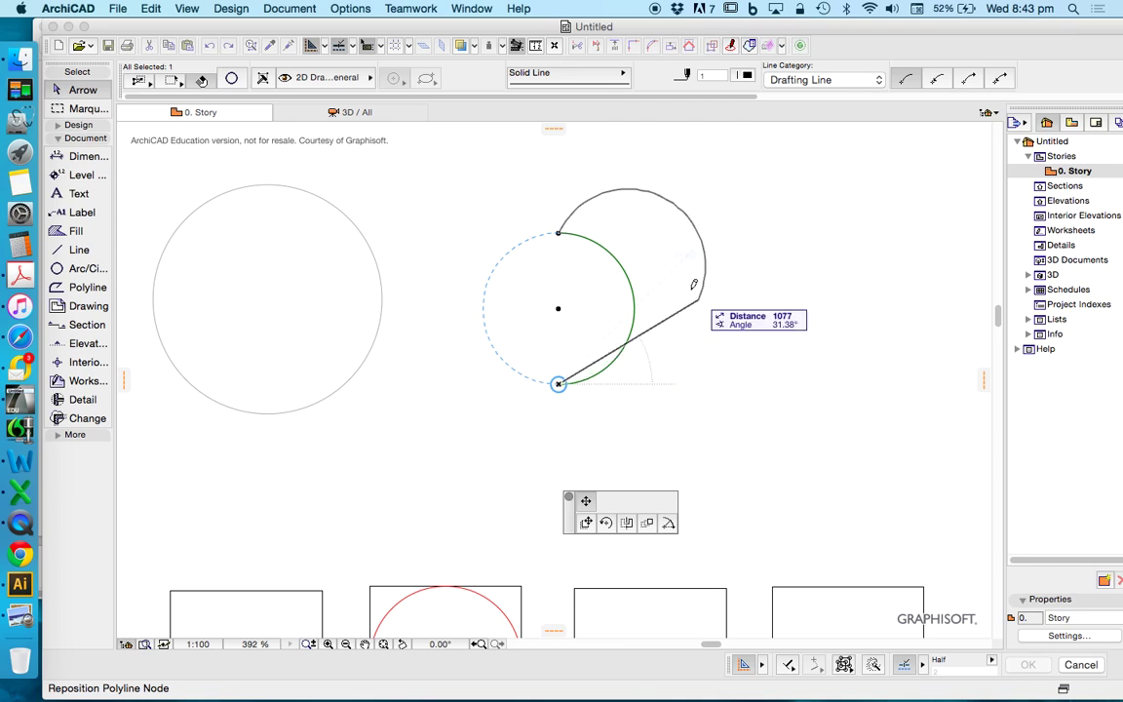
click(668, 526)
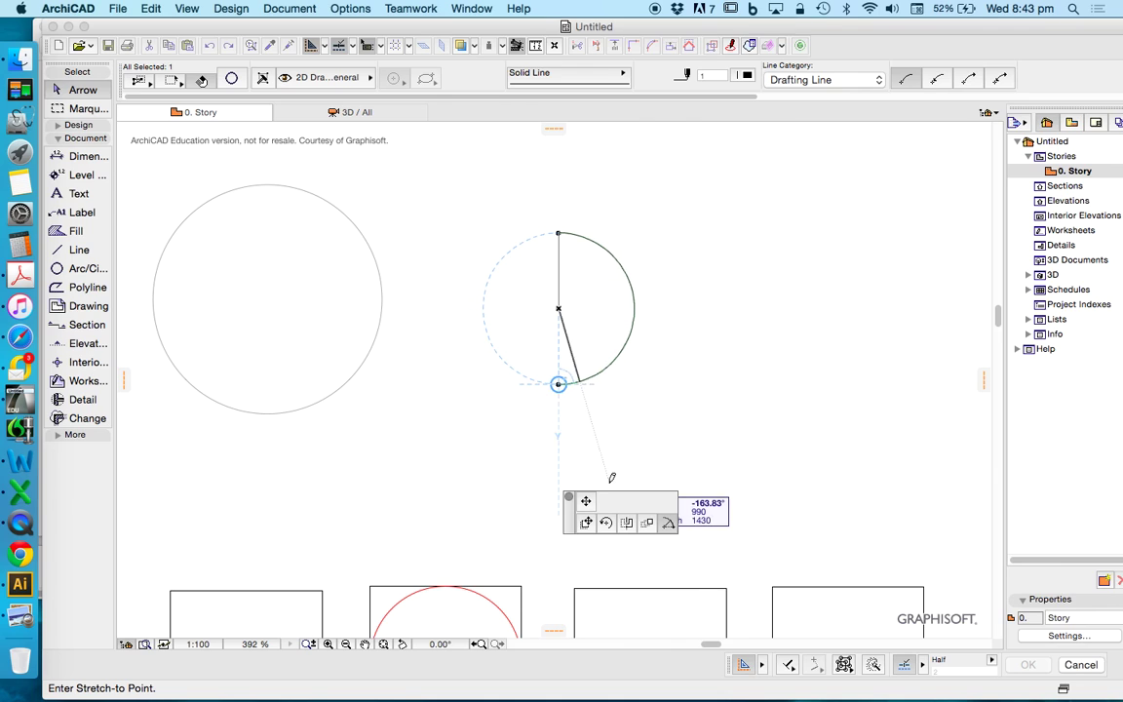
click(531, 459)
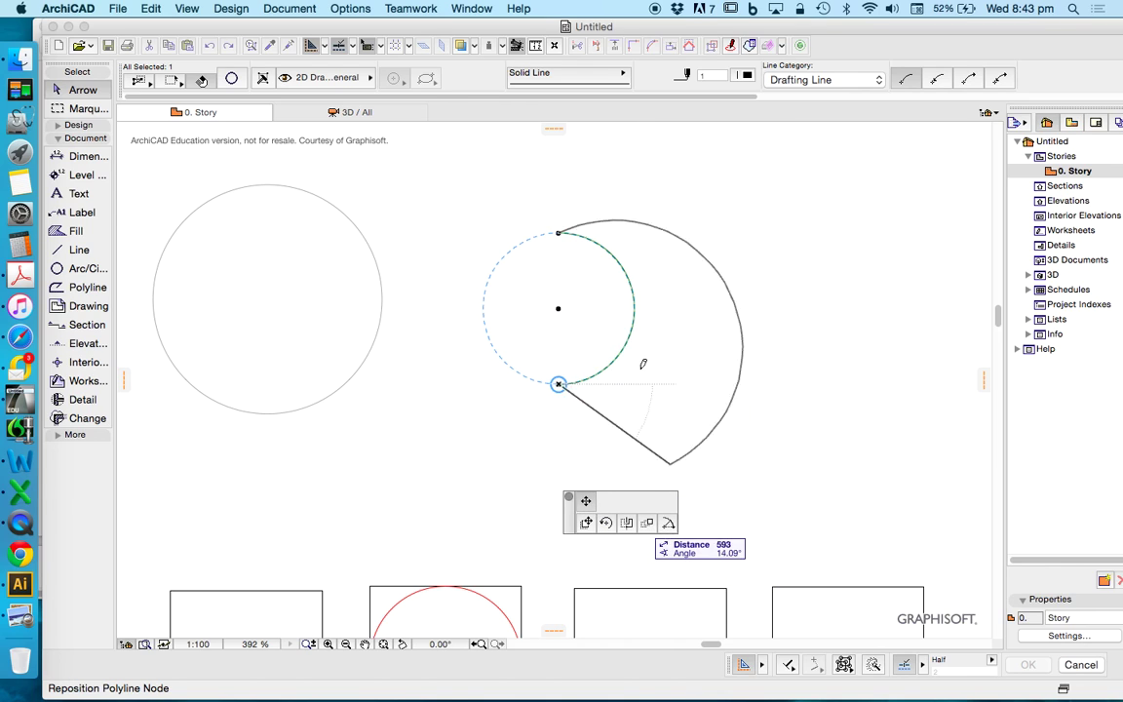
Stretch the arc's end node by an exact distance of 1500
click(668, 522)
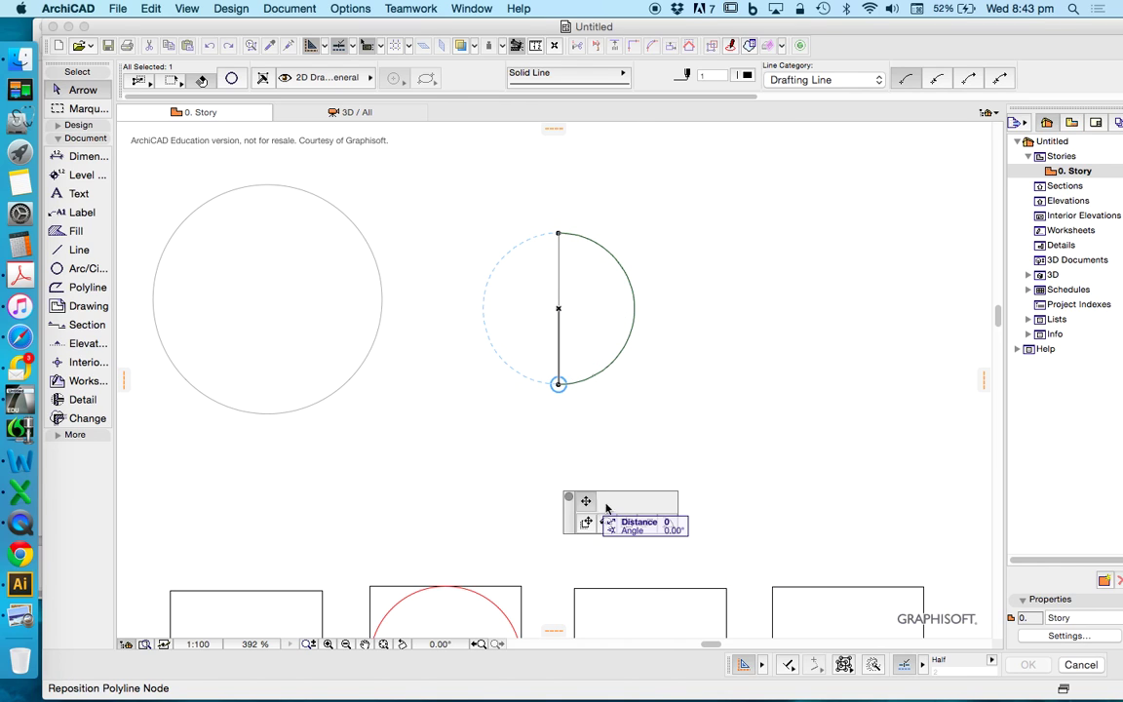
click(668, 522)
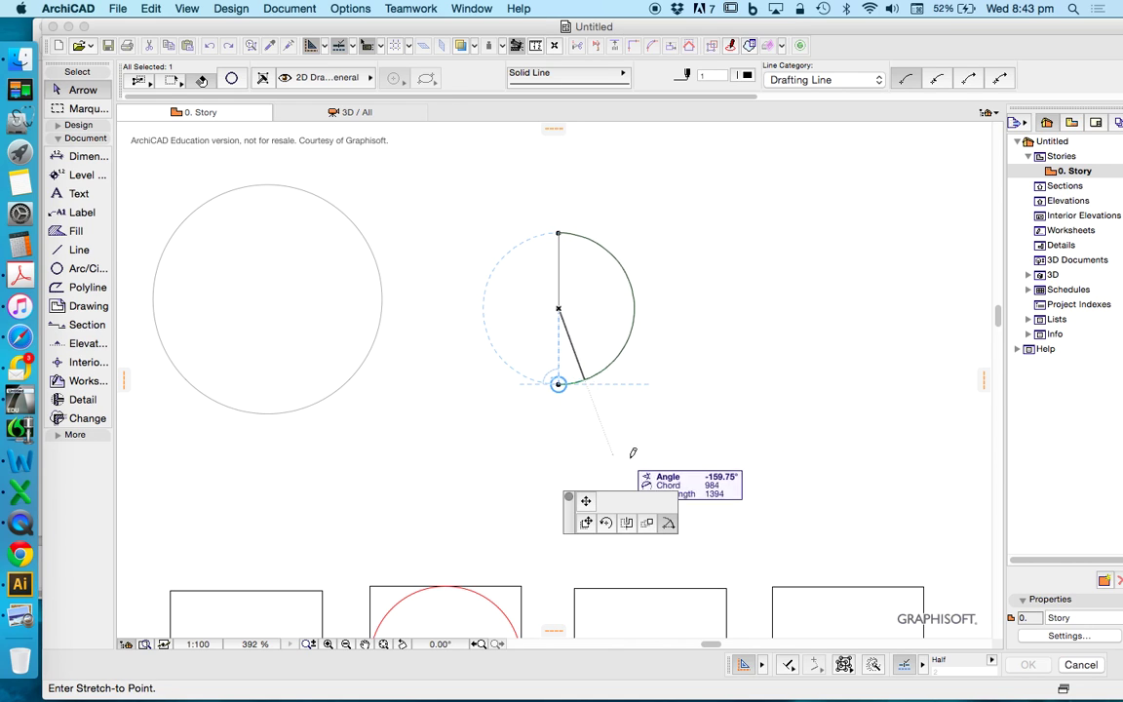
click(536, 453)
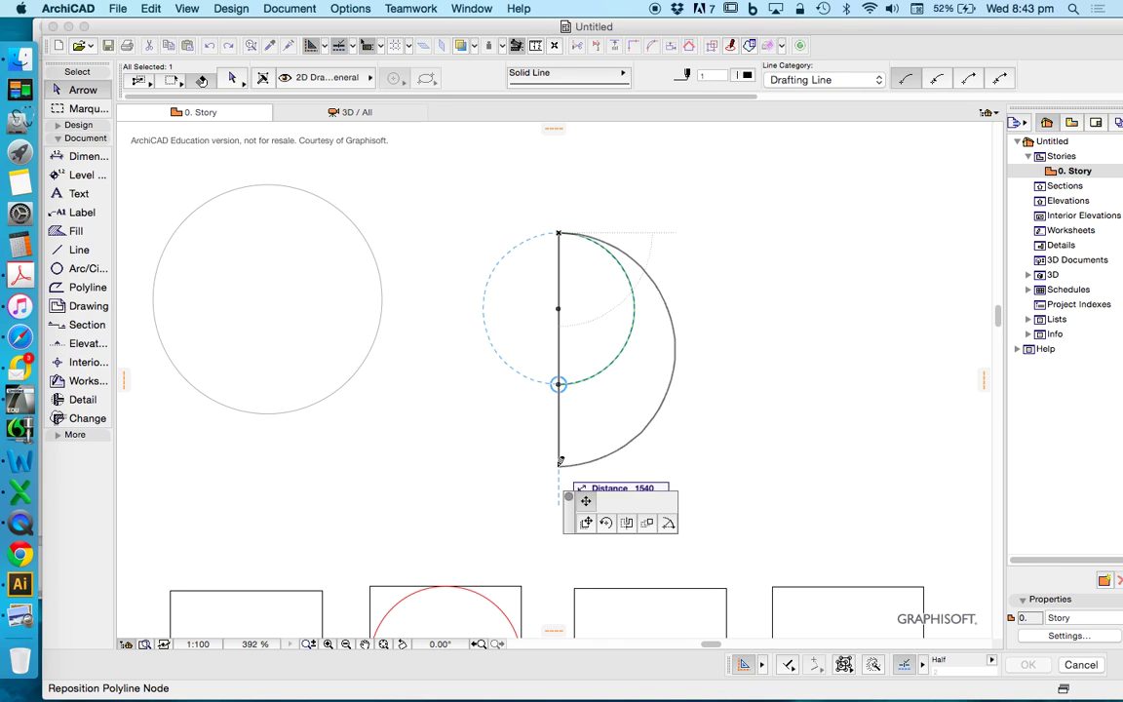
scroll(558, 381, down, 2)
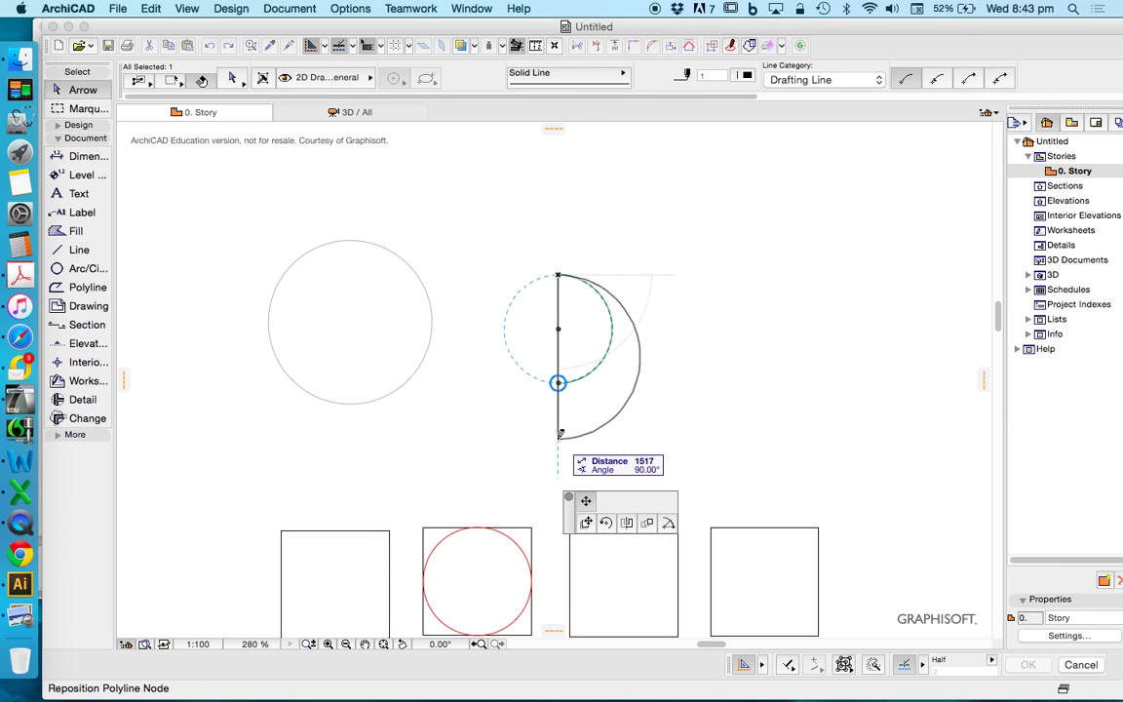
key(Tab)
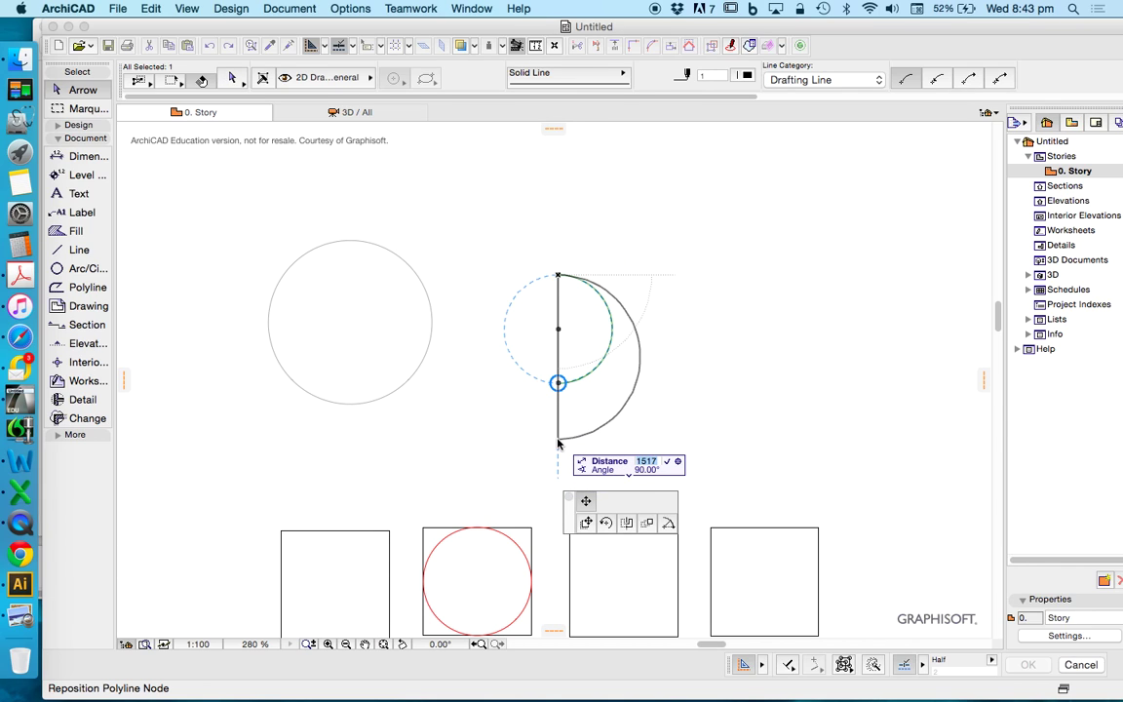
text(1500)
key(Return)
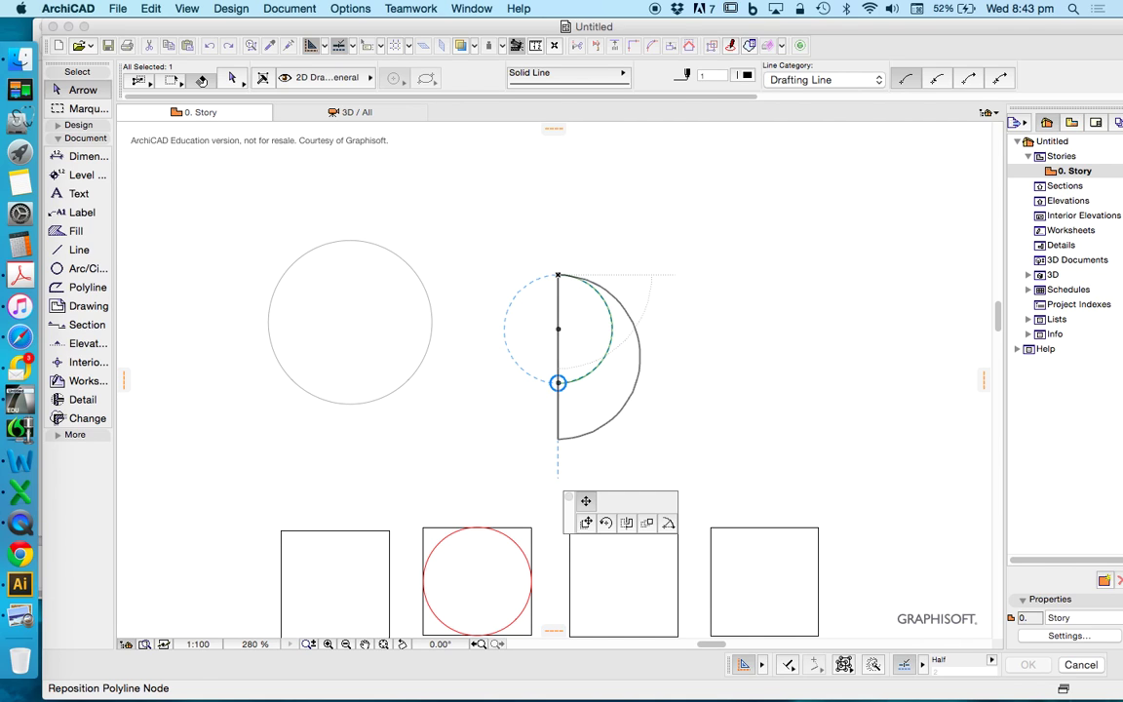
scroll(468, 300, down, 3)
Clear the selection, cancelling an attempted move of the semicircle's top endpoint
key(Escape)
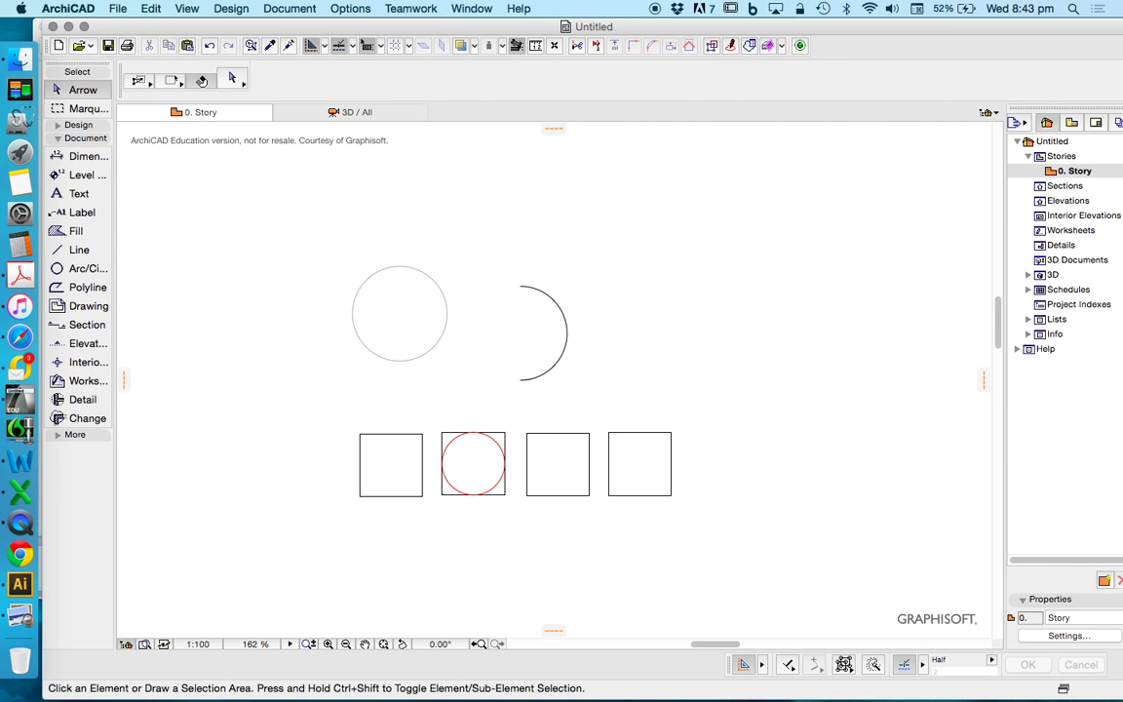
drag(520, 287, 589, 386)
key(Escape)
key(Escape)
scroll(494, 312, up, 1)
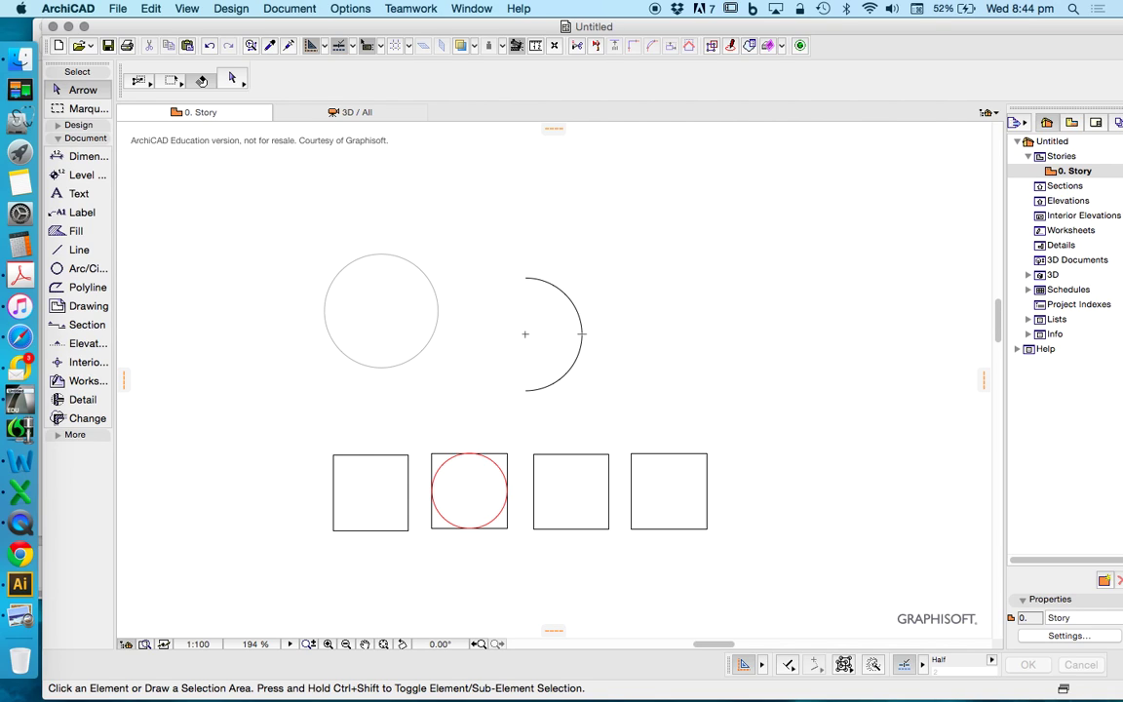
Switch the Arc/Circle tool to the 3-point arc method
alt+click(582, 333)
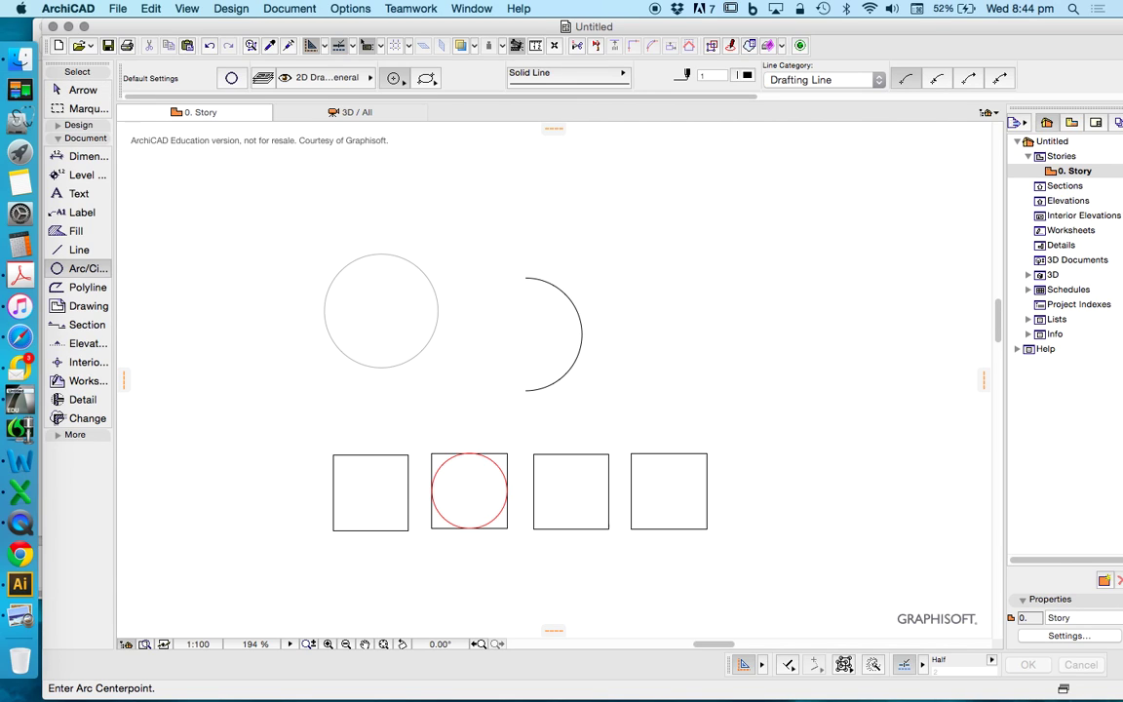
click(393, 78)
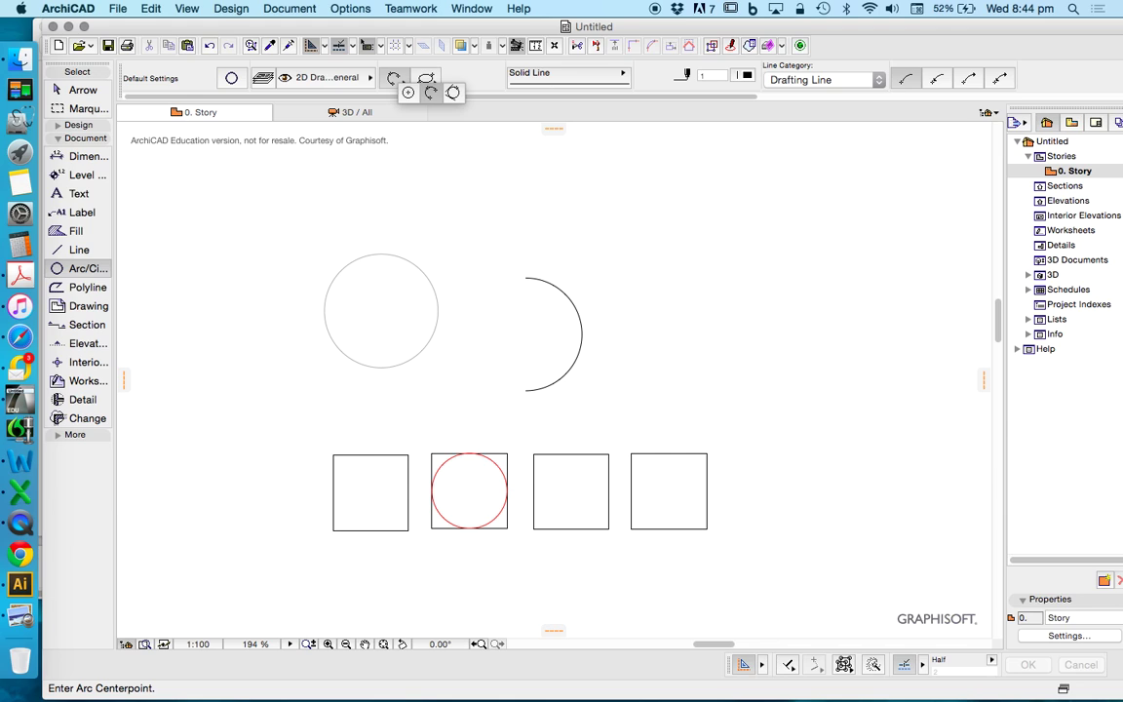
click(430, 93)
scroll(650, 568, up, 5)
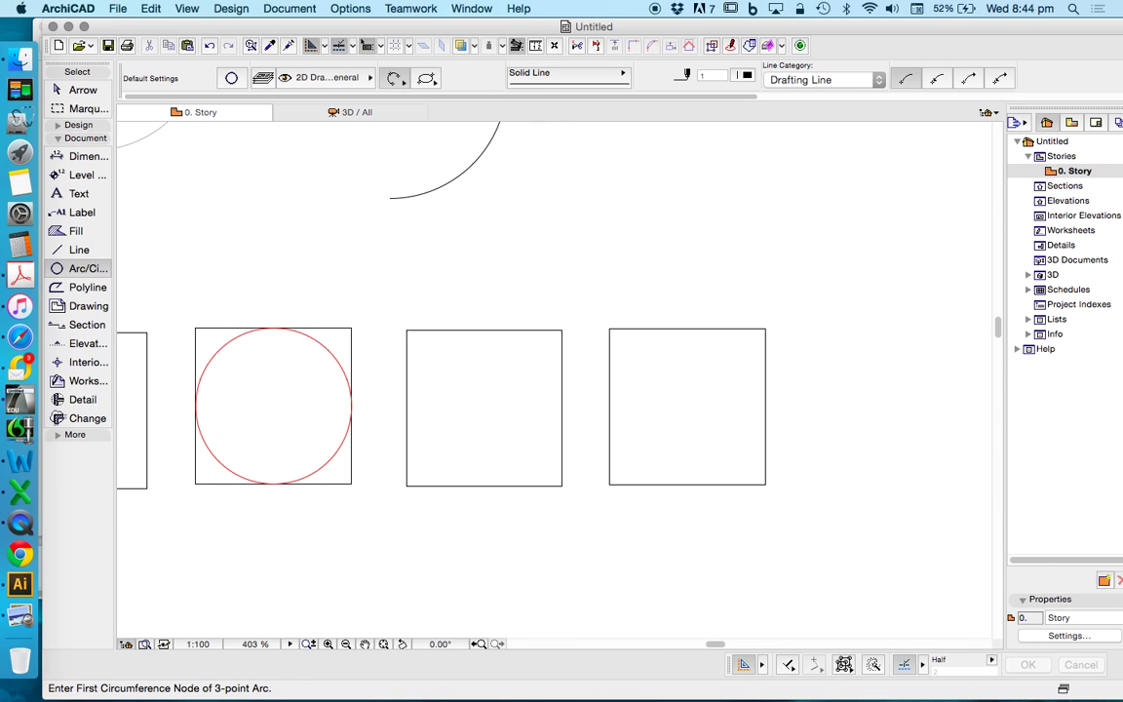
Draw a 3-point arc over the fourth square, joining its top-left and top-right corners
click(609, 328)
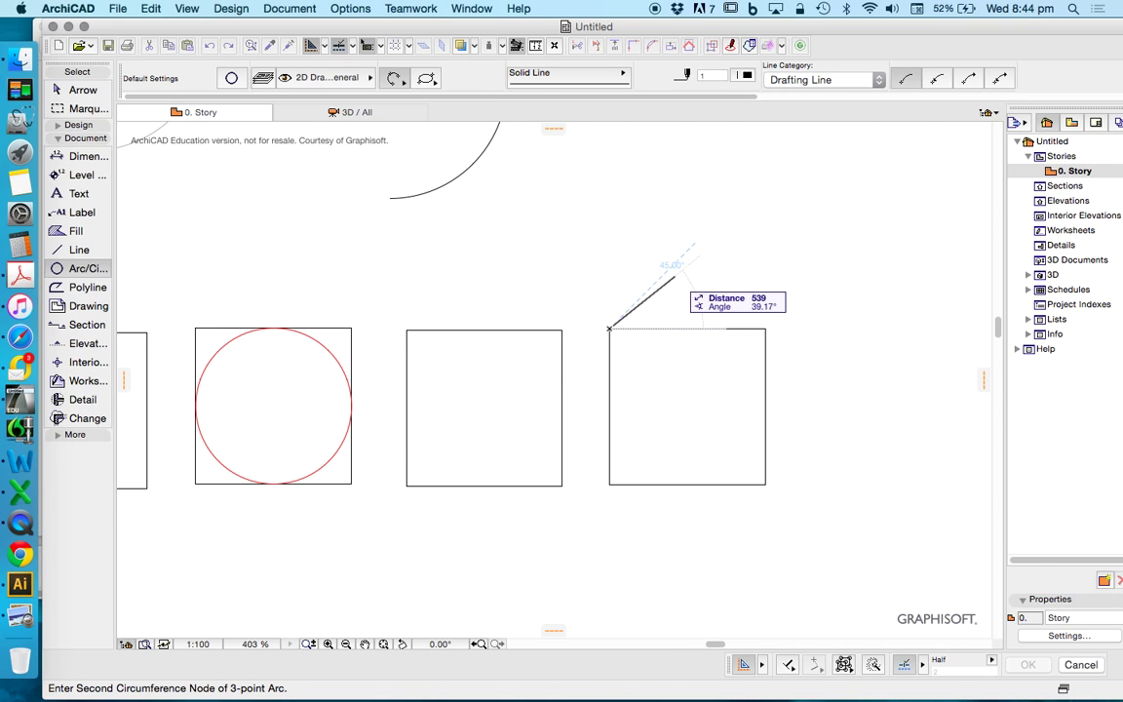
click(686, 293)
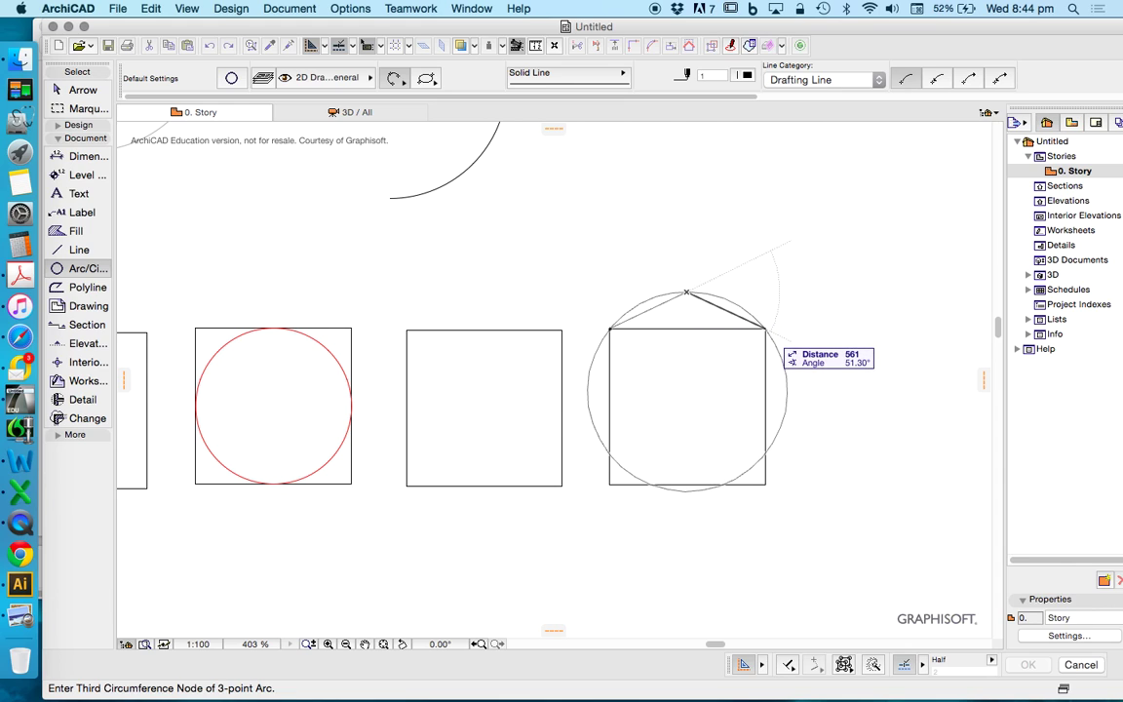
click(764, 328)
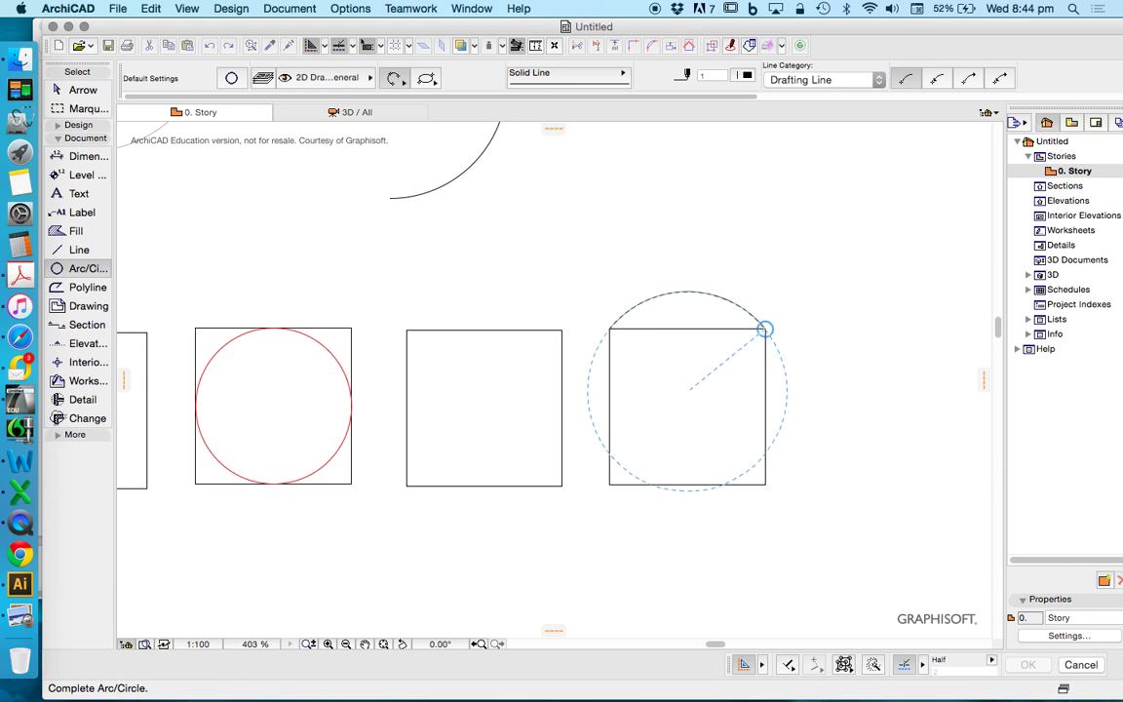
click(764, 327)
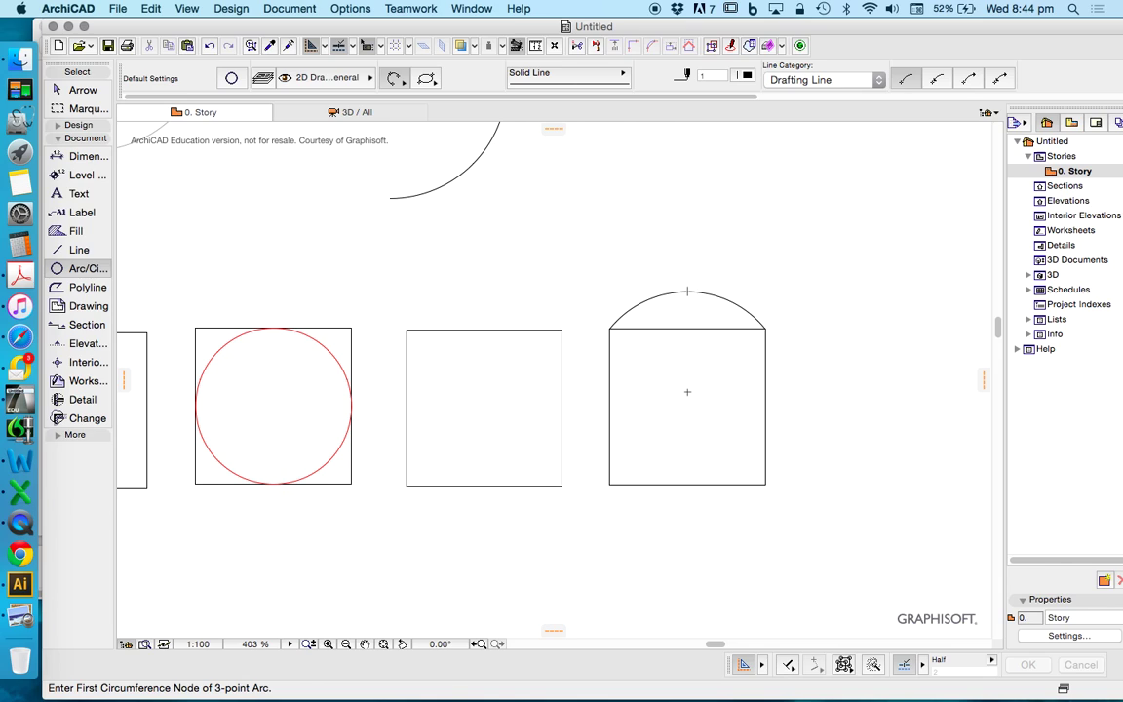
key(Escape)
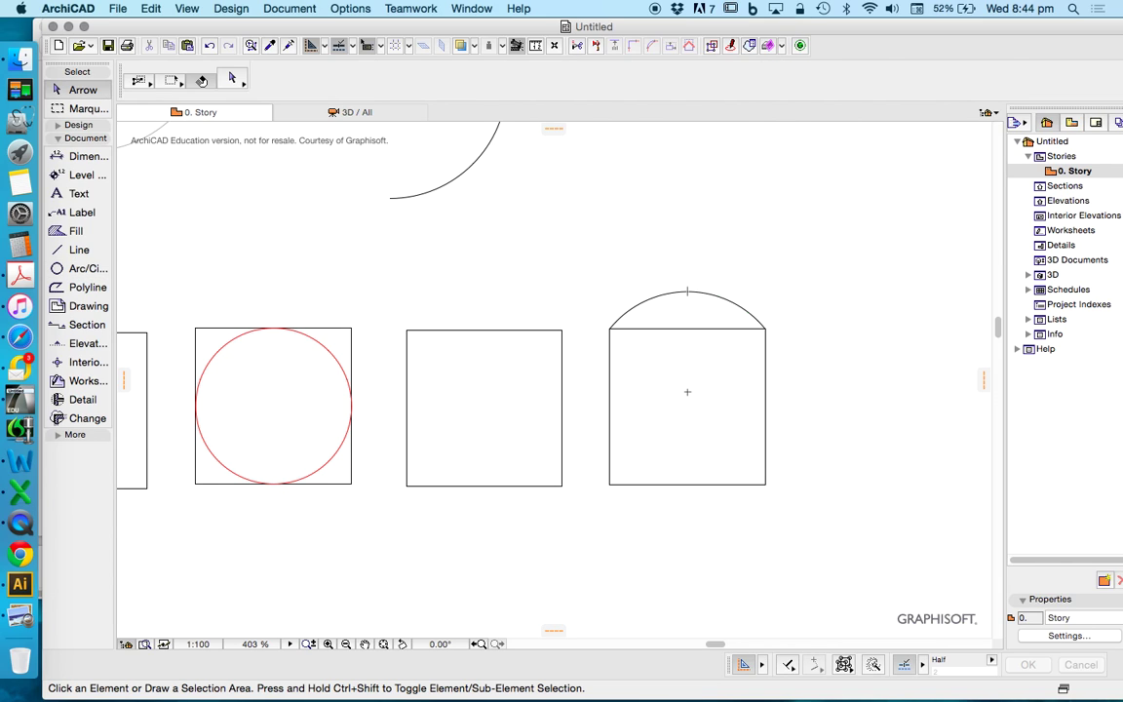
click(687, 391)
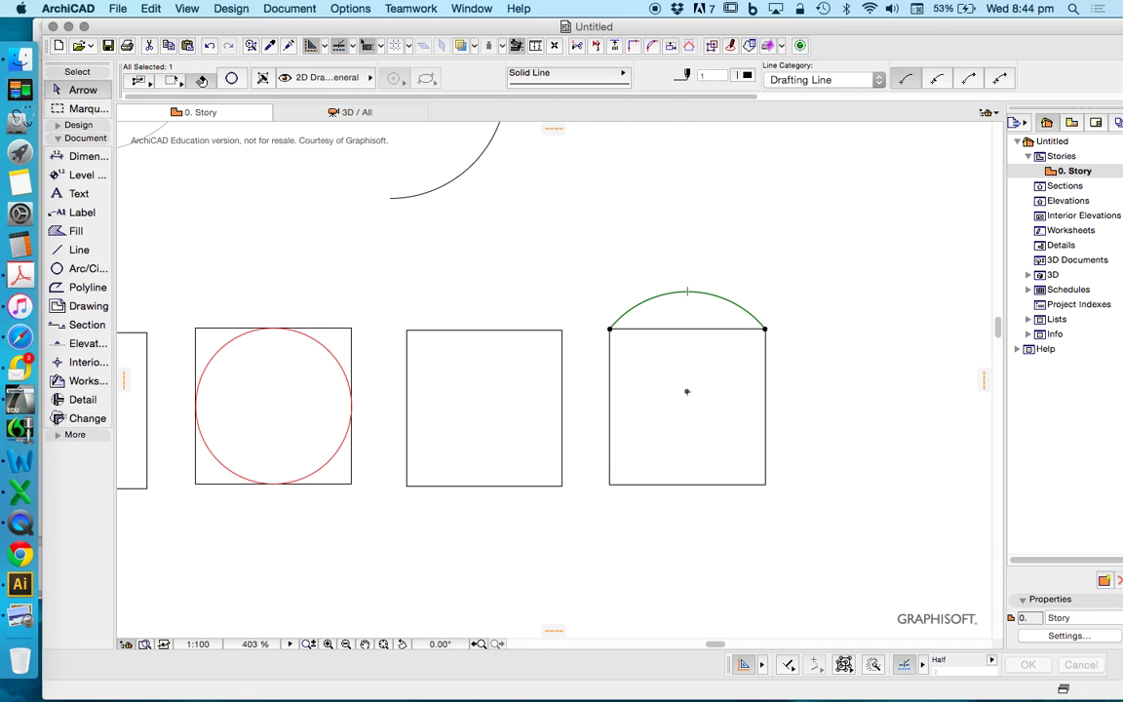
click(705, 292)
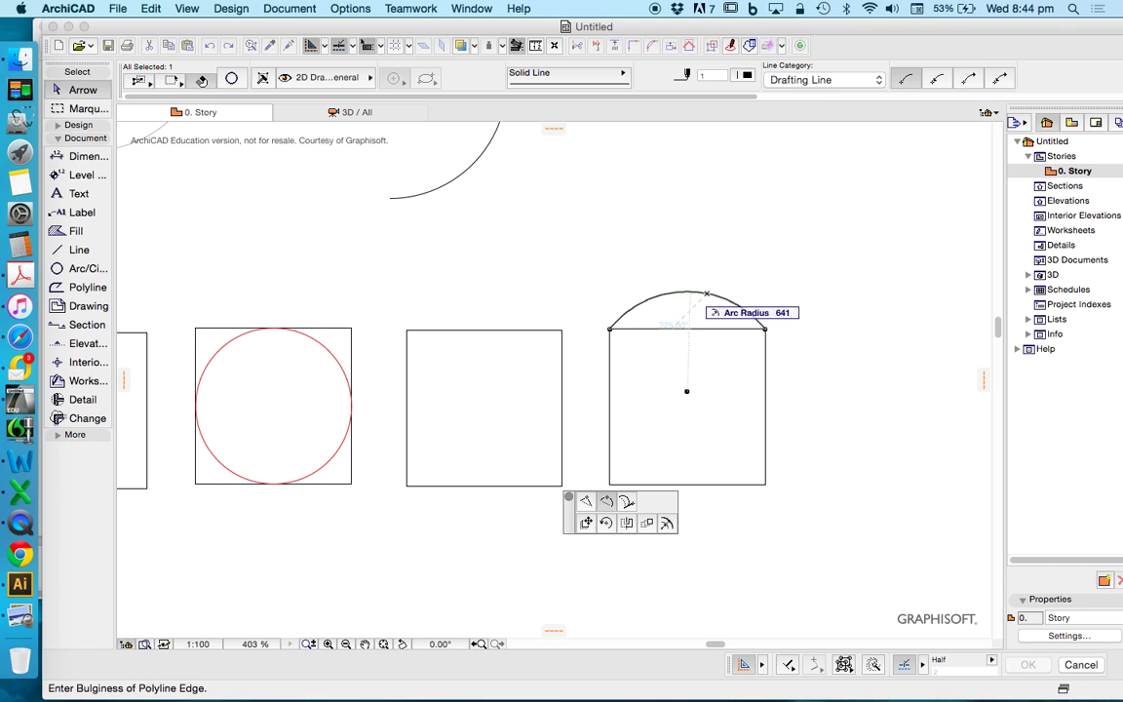
text(500)
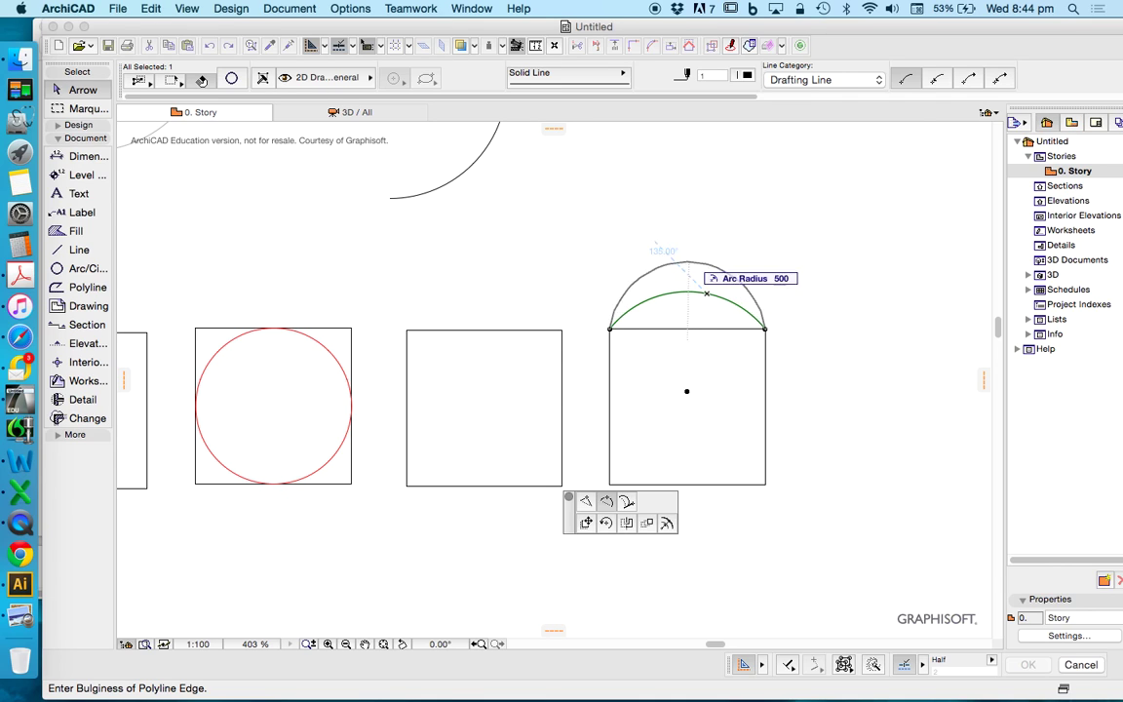
click(627, 500)
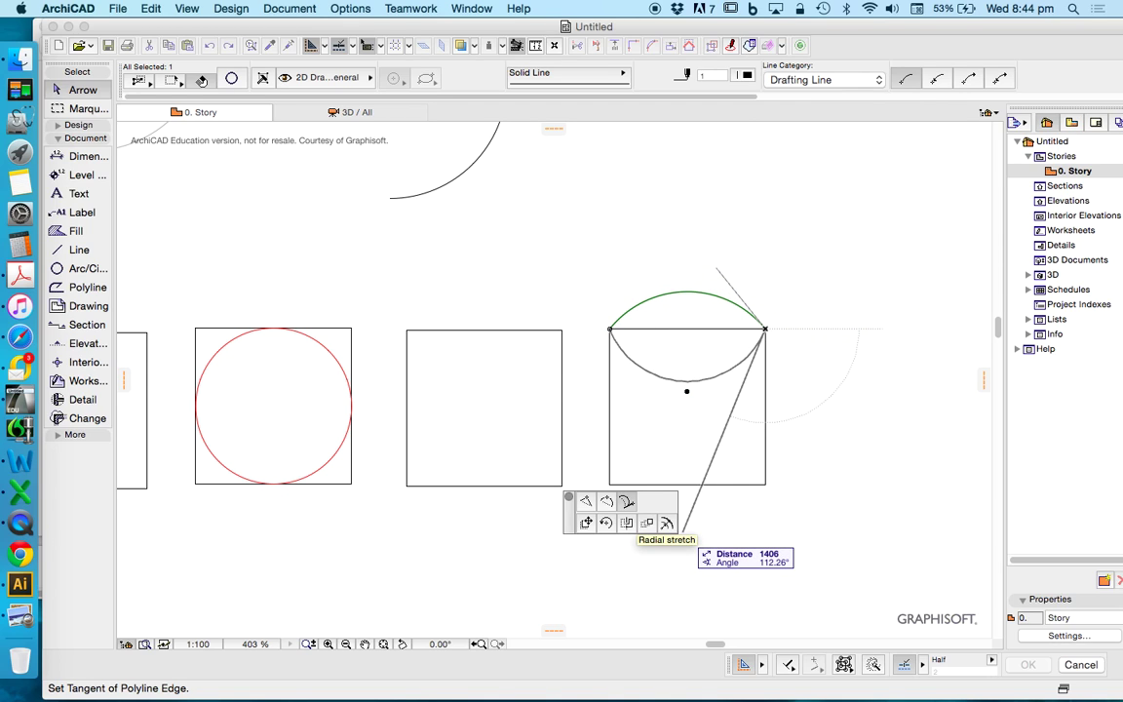
click(667, 523)
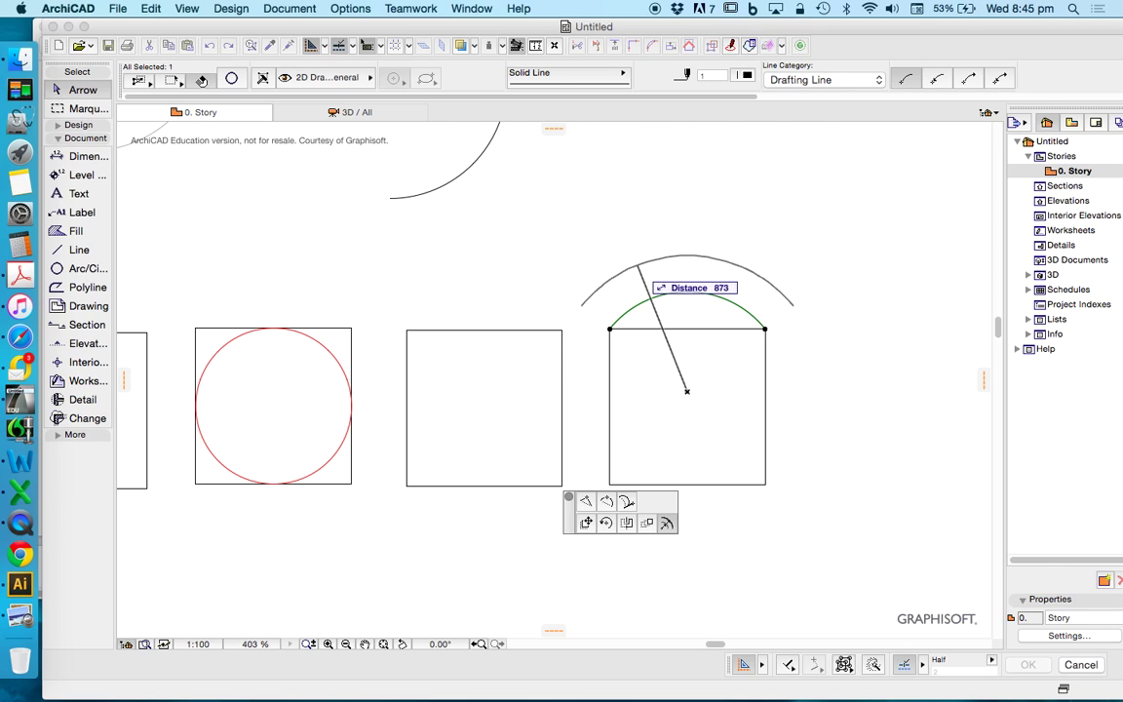
key(Escape)
scroll(709, 370, down, 3)
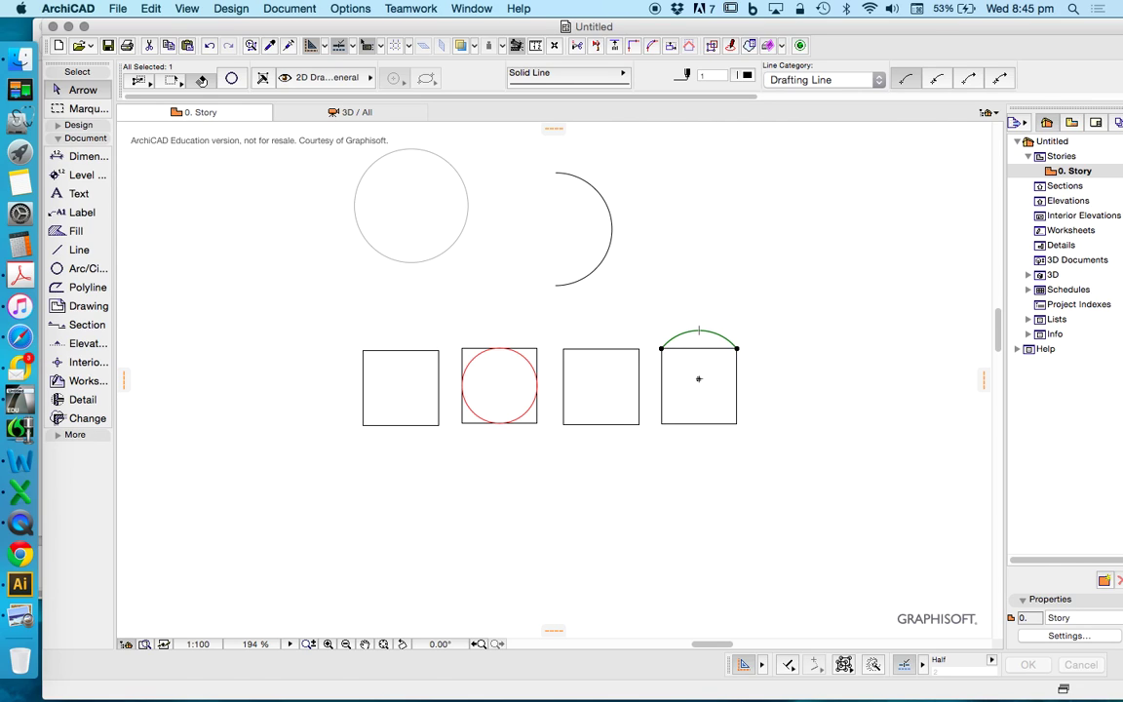
key(Escape)
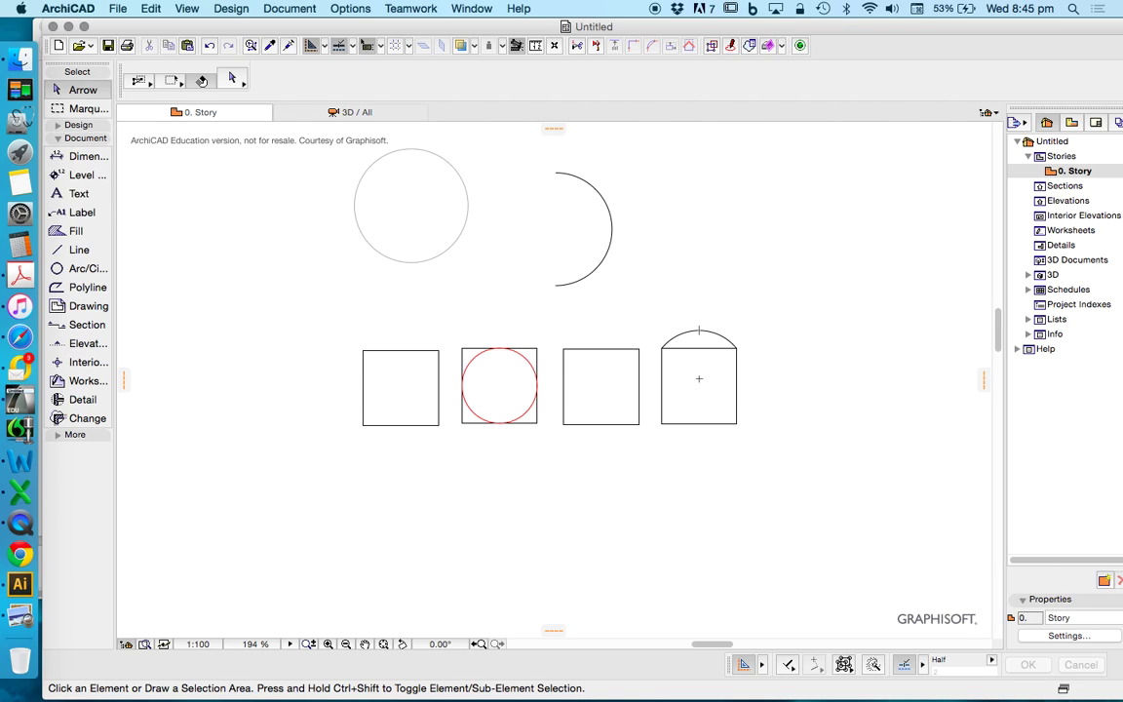